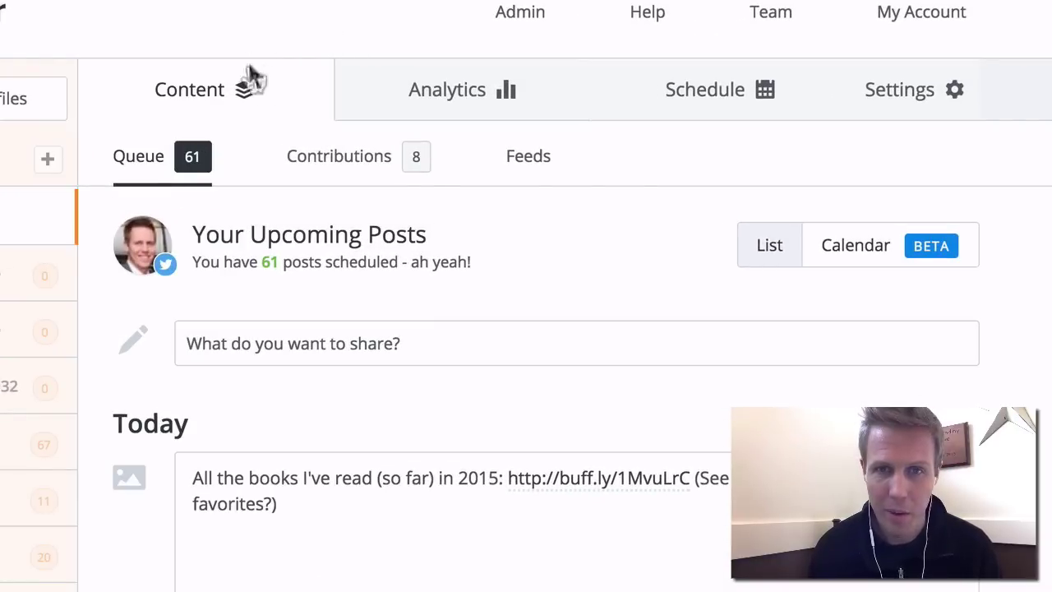
# Step: Open the account's Analytics section in Buffer and switch to its Analysis view
pyautogui.click(452, 97)
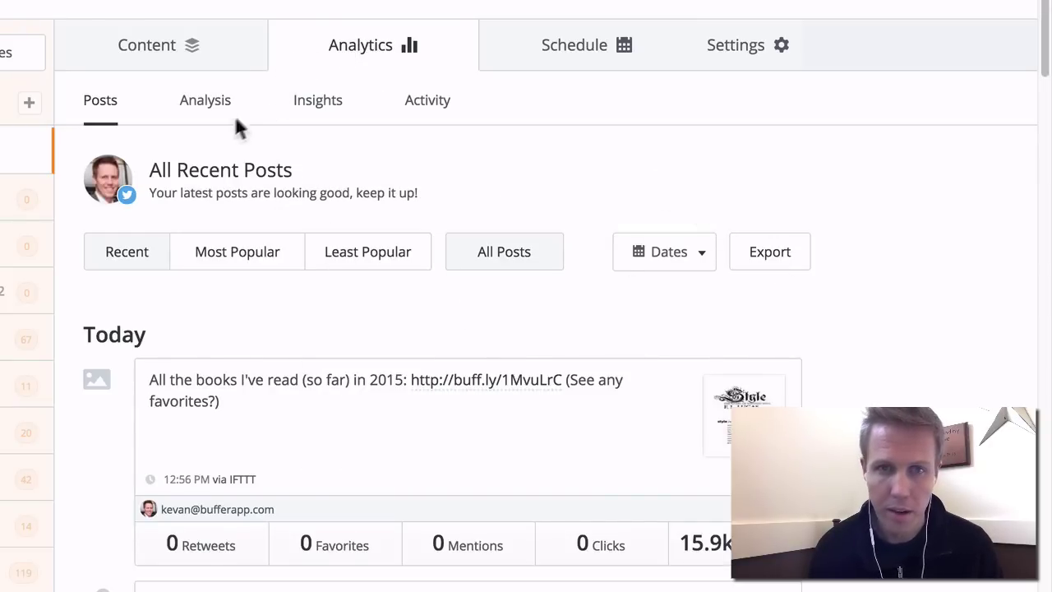
pyautogui.click(205, 102)
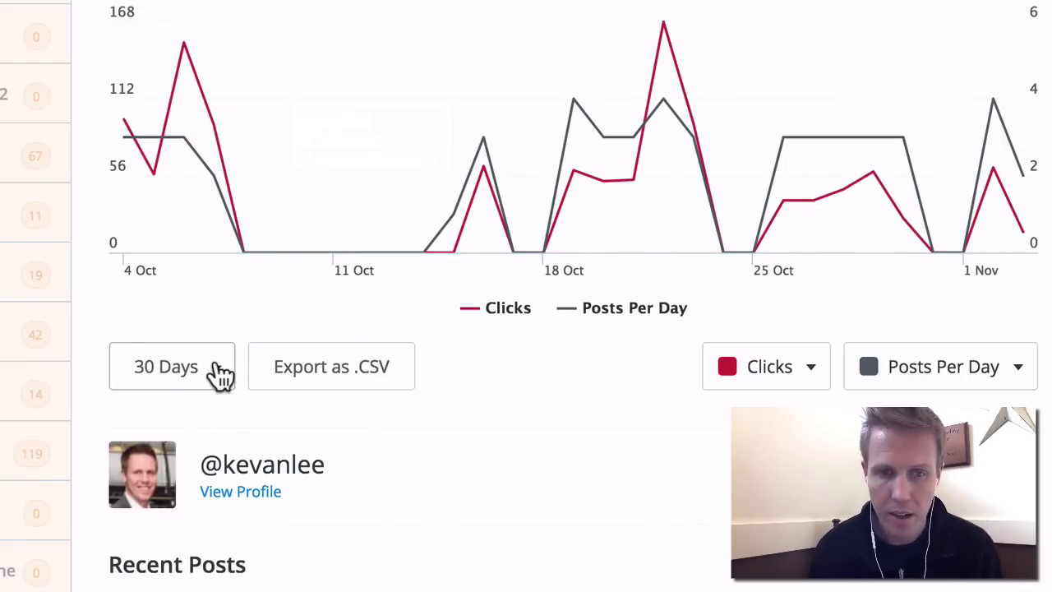
# Step: Apply the 30 Days date range and export the post analytics as download (1).csv
pyautogui.click(221, 372)
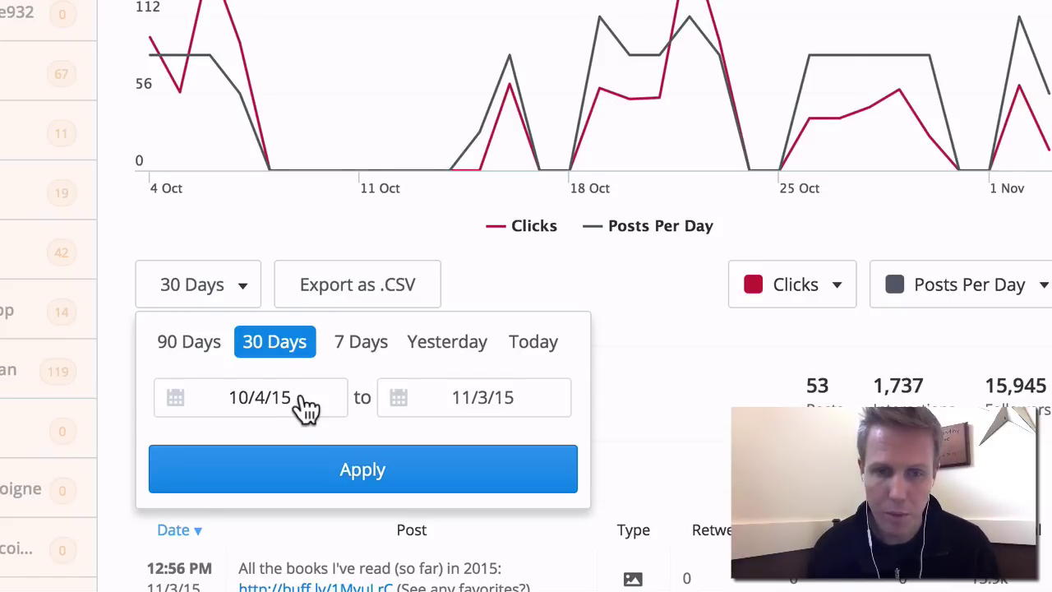
pyautogui.click(274, 346)
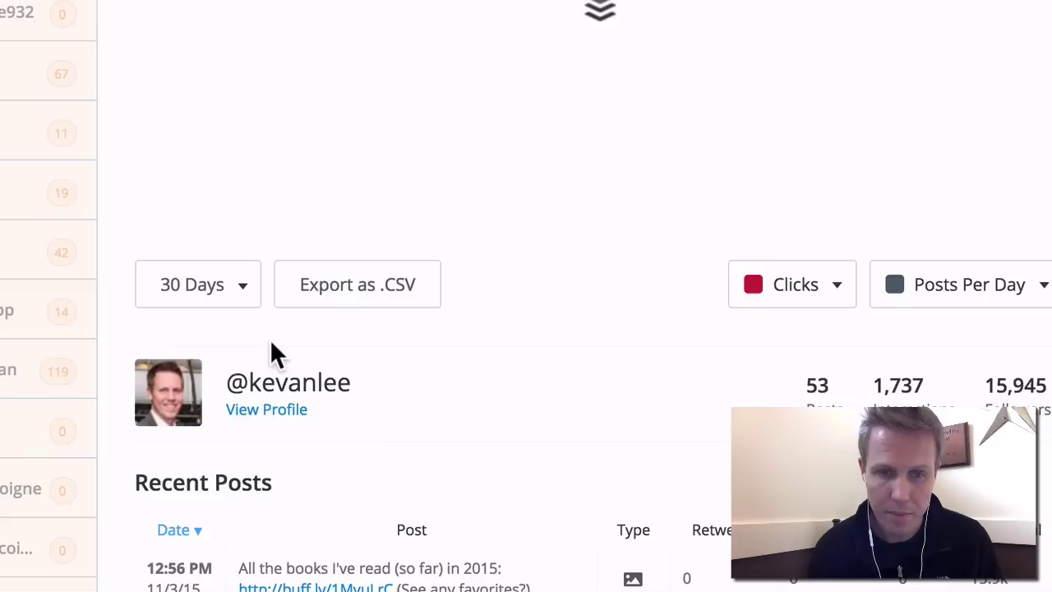
pyautogui.click(392, 290)
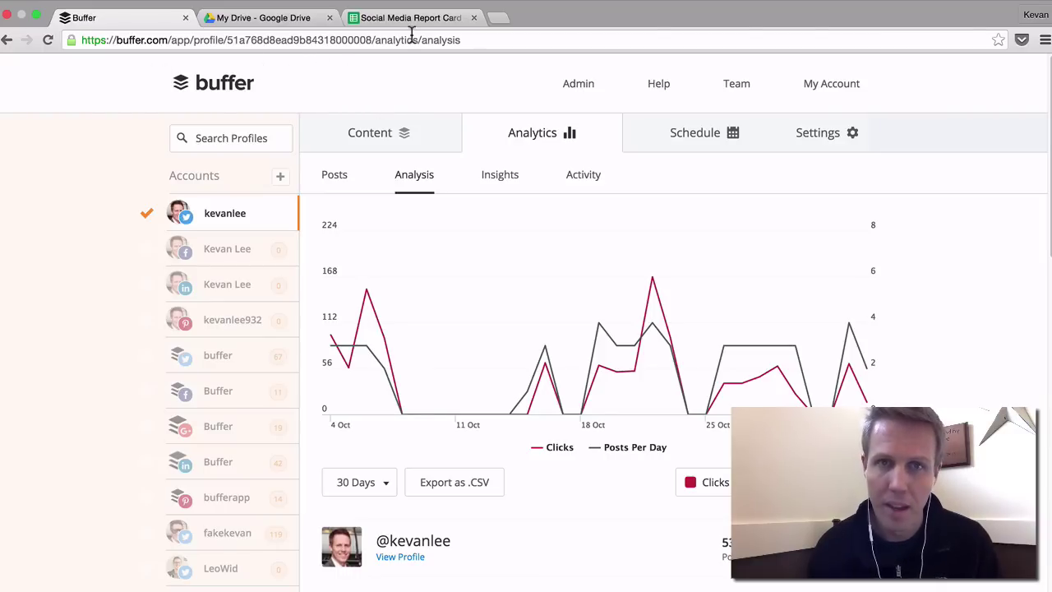
# Step: Switch to Google Drive and create a new Google Sheets file, titled Untitled spreadsheet
pyautogui.click(250, 20)
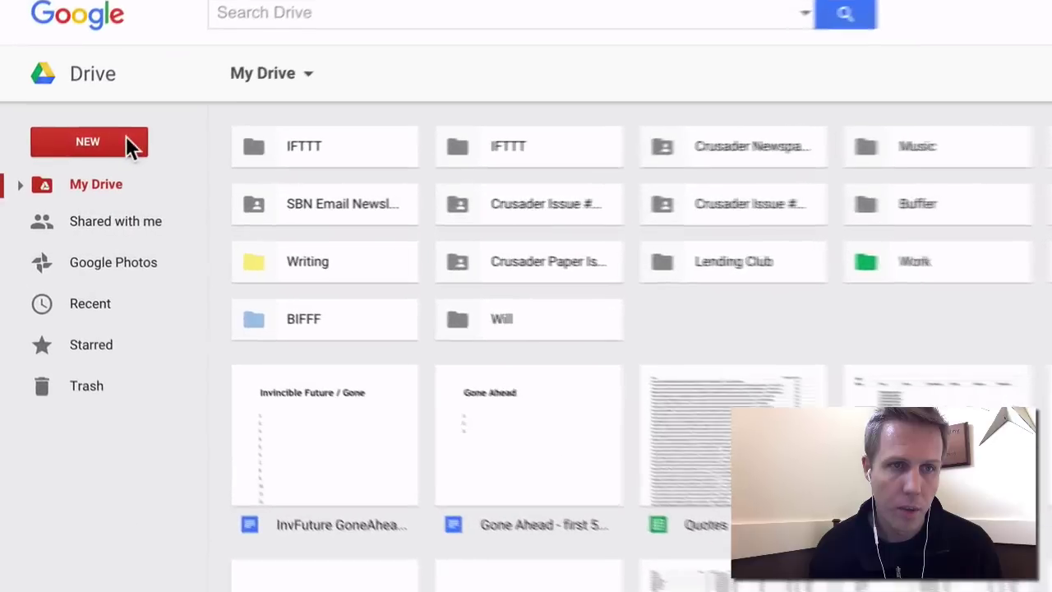
pyautogui.click(82, 169)
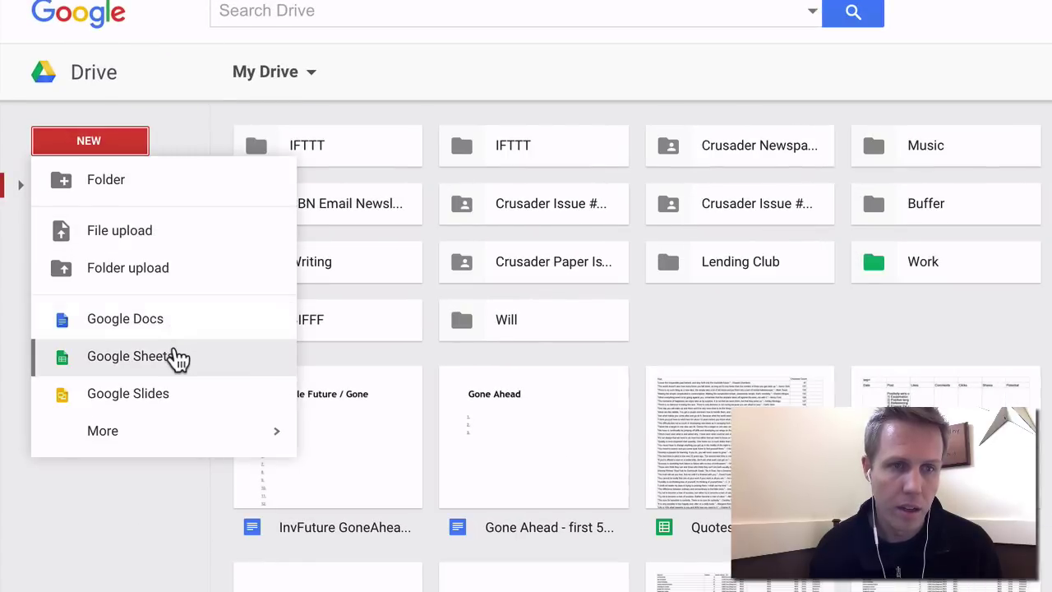
pyautogui.click(174, 353)
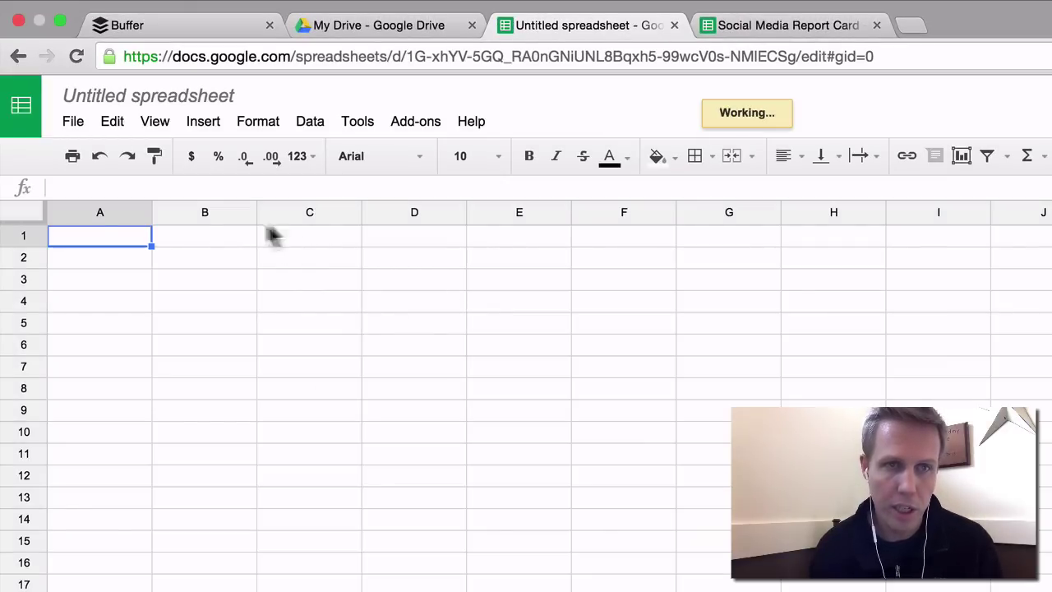
# Step: Upload download (1).csv with File > Import, replacing data starting at the selected cell
pyautogui.click(71, 124)
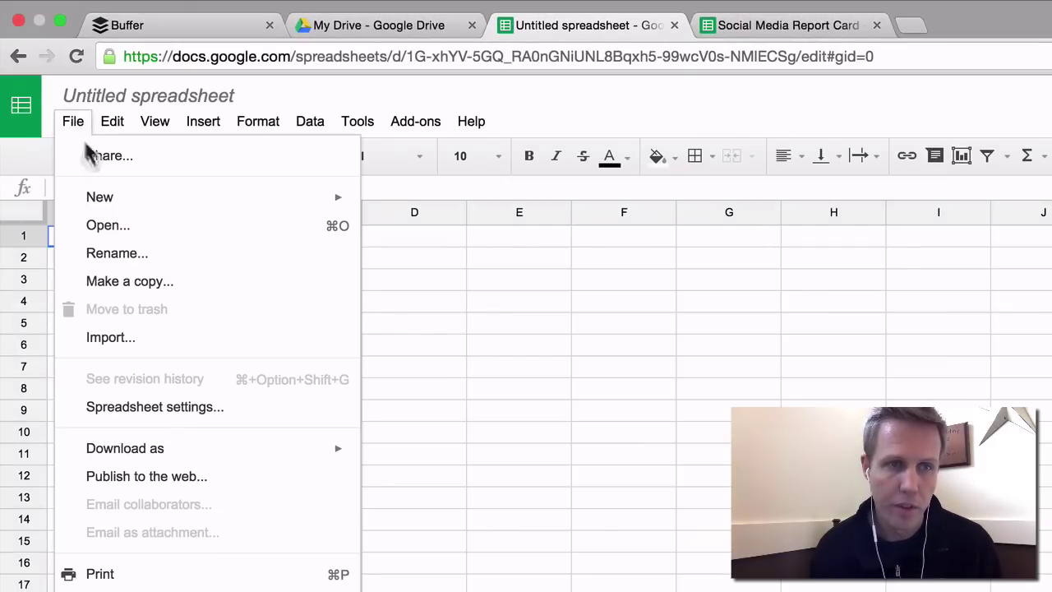
pyautogui.click(147, 339)
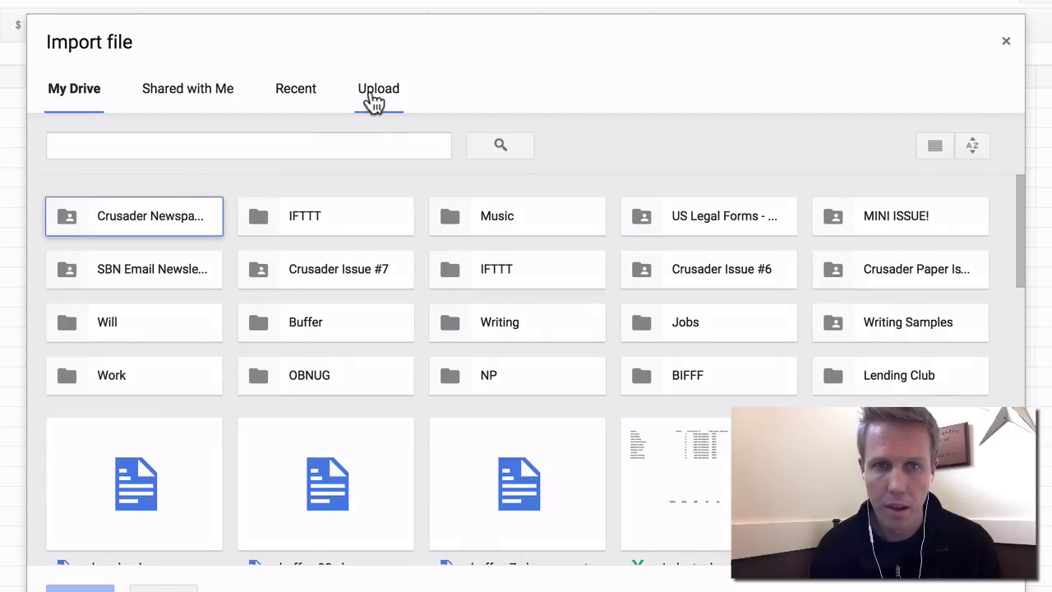
pyautogui.click(376, 95)
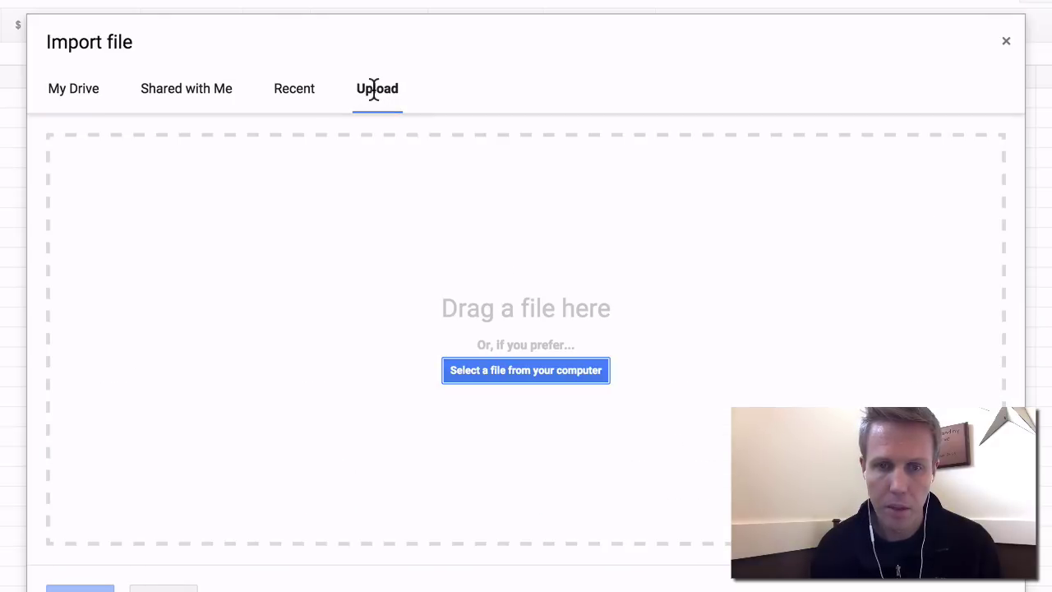
pyautogui.click(523, 371)
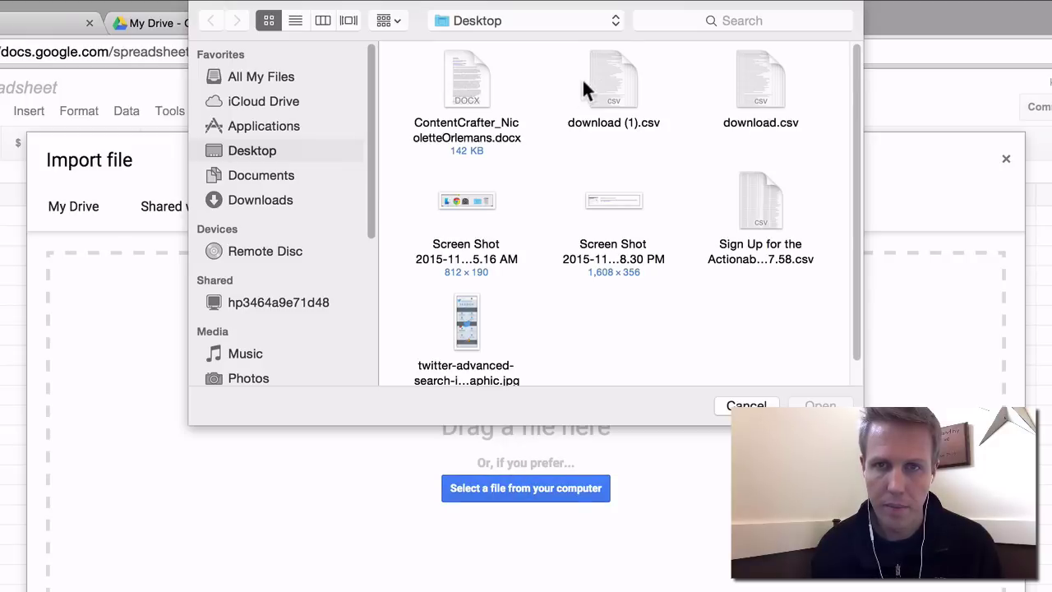
pyautogui.click(588, 82)
pyautogui.click(821, 405)
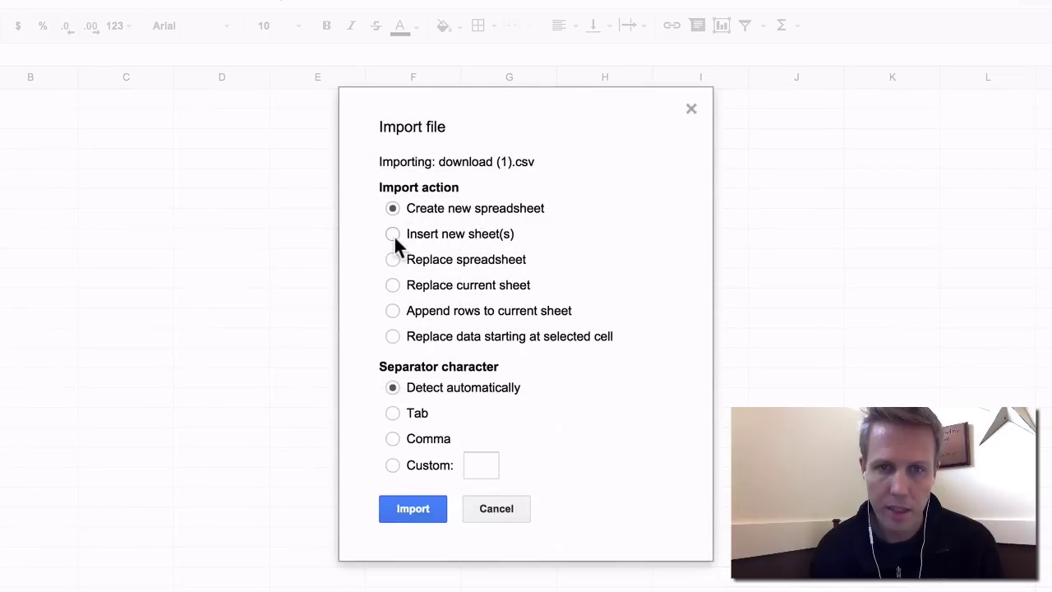
pyautogui.click(392, 334)
pyautogui.click(412, 509)
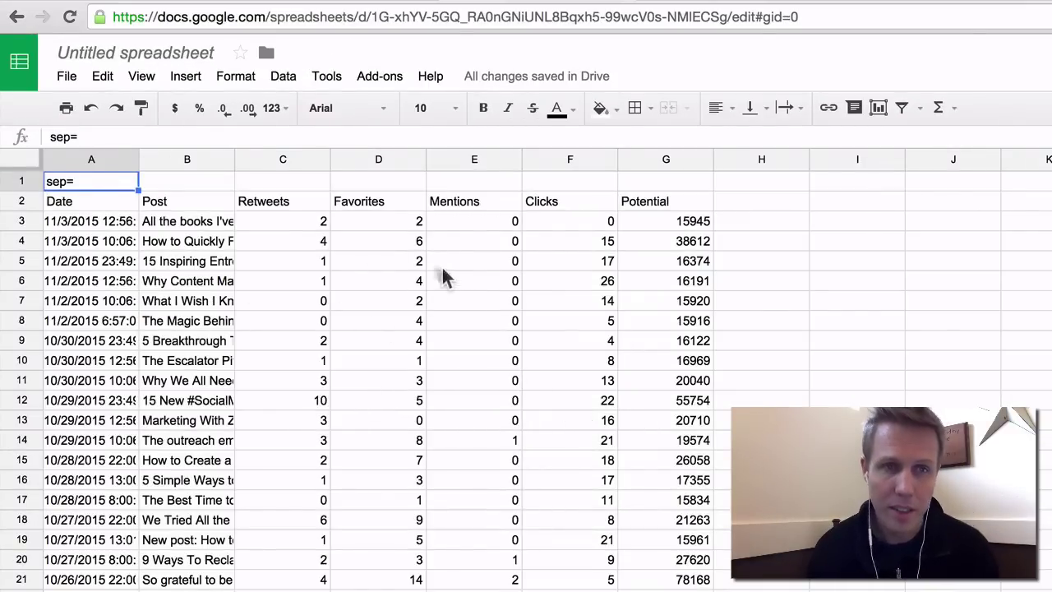
# Step: Widen column B (Post) and freeze rows 1–2 using View > Freeze > 2 rows
pyautogui.moveTo(235, 162); pyautogui.dragTo(524, 162)
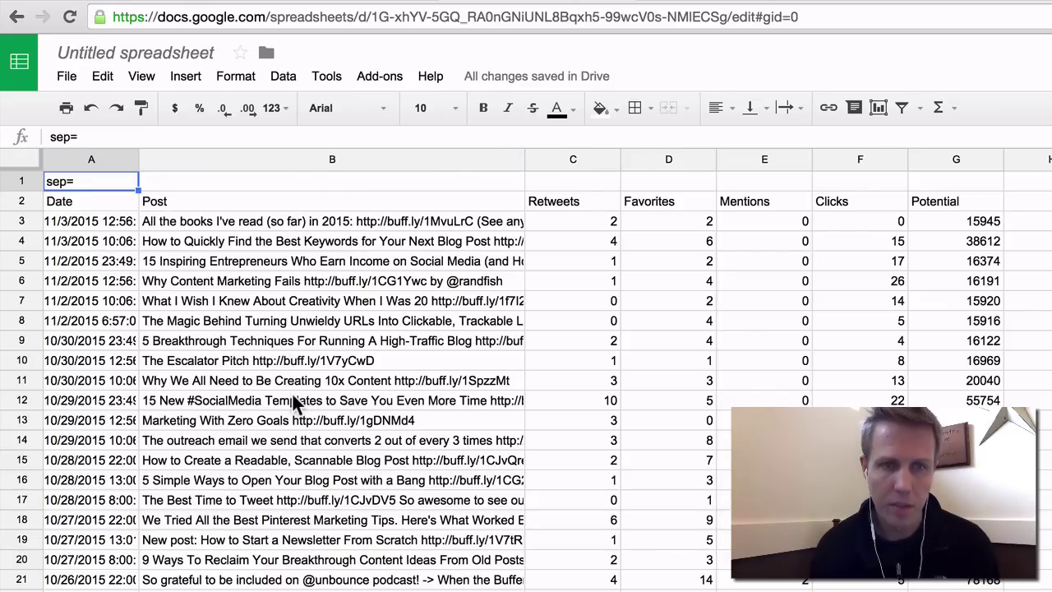
pyautogui.click(21, 182)
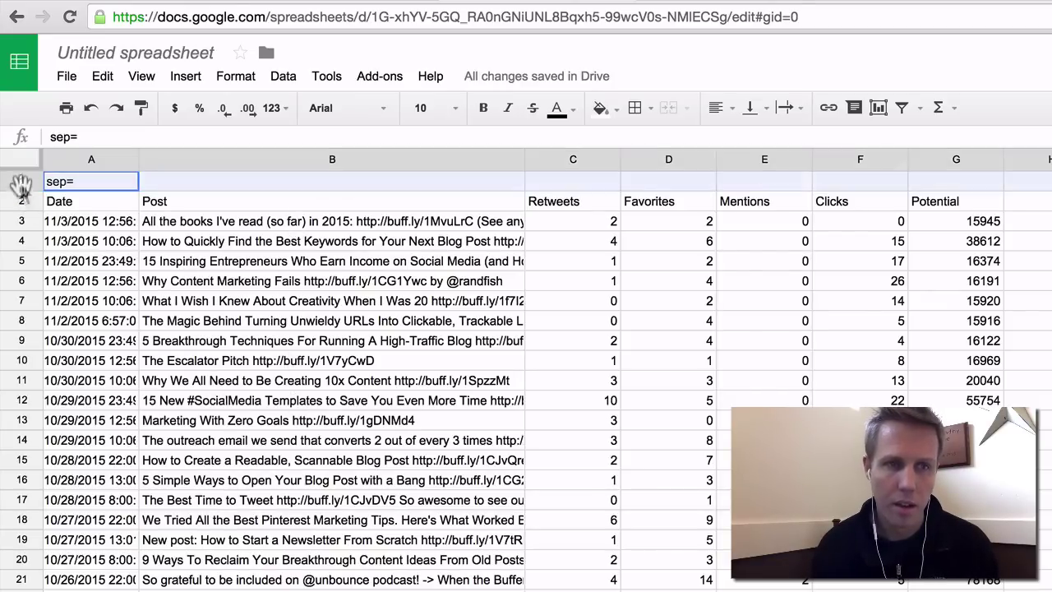
pyautogui.moveTo(21, 187); pyautogui.dragTo(20, 199)
pyautogui.click(183, 80)
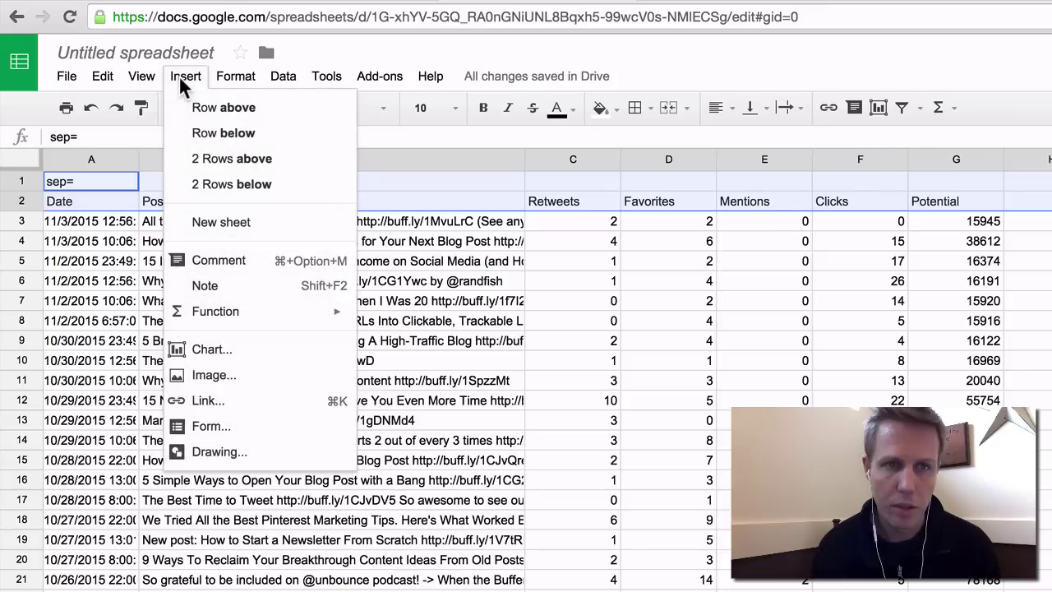
pyautogui.moveTo(141, 76)
pyautogui.moveTo(148, 116)
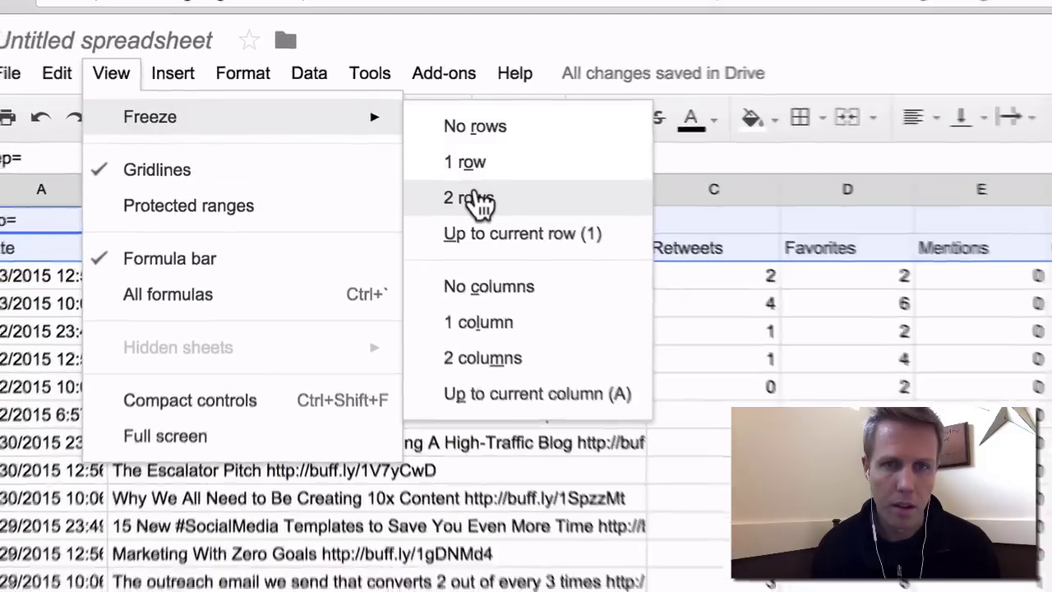
pyautogui.click(479, 201)
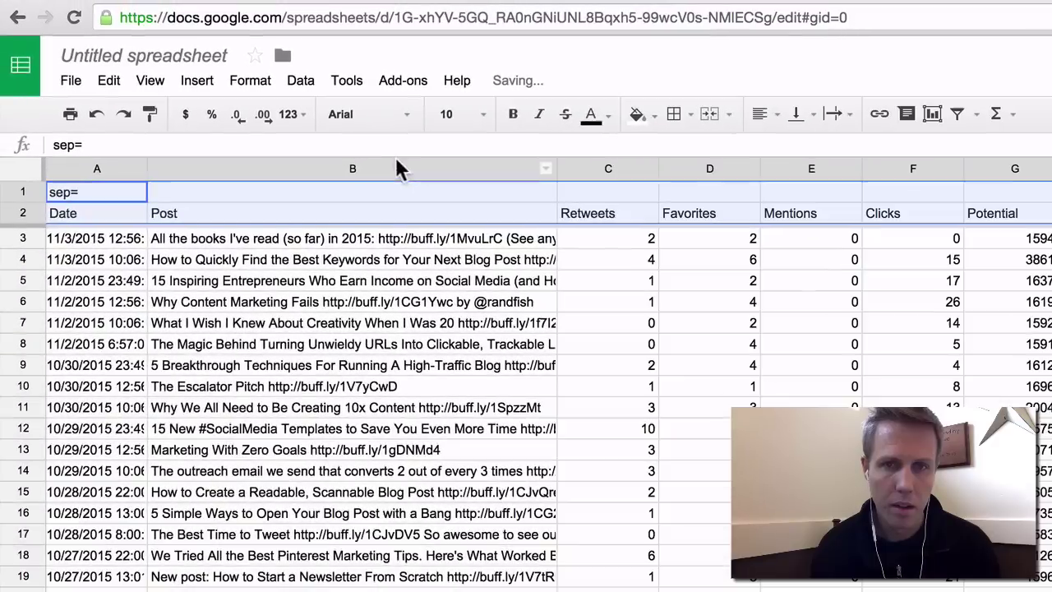
pyautogui.click(828, 335)
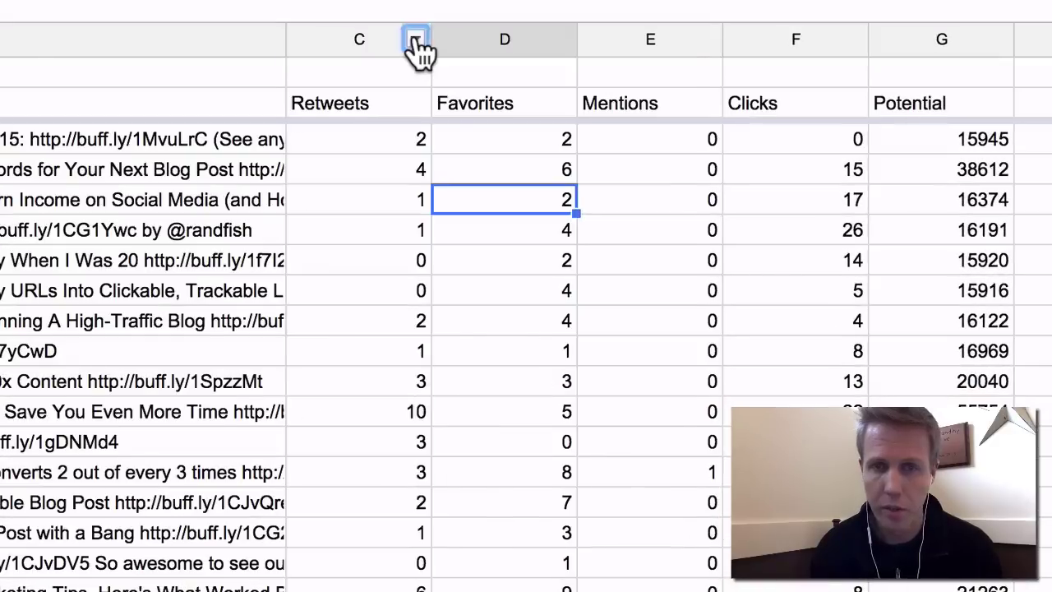
# Step: Sort the sheet Z → A on column C, so Retweets run from 14 down to 0
pyautogui.click(499, 87)
pyautogui.click(521, 547)
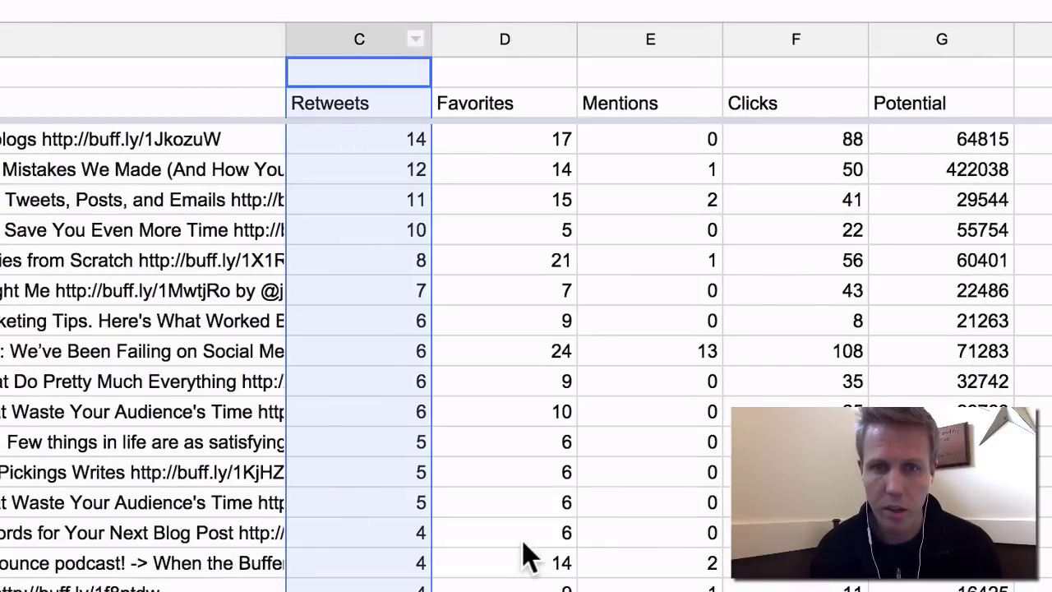
pyautogui.click(448, 205)
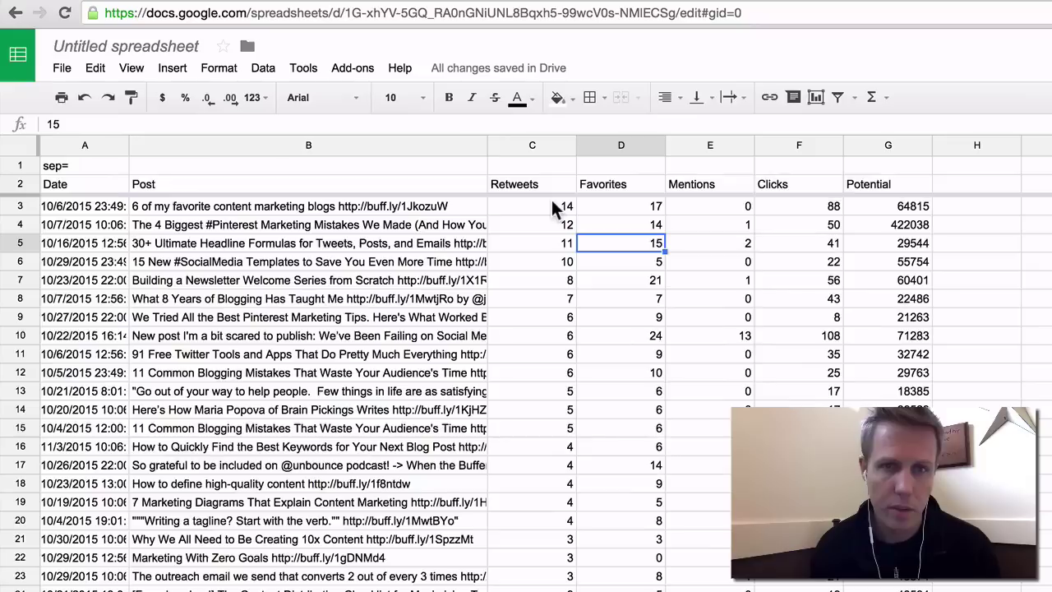
pyautogui.click(390, 140)
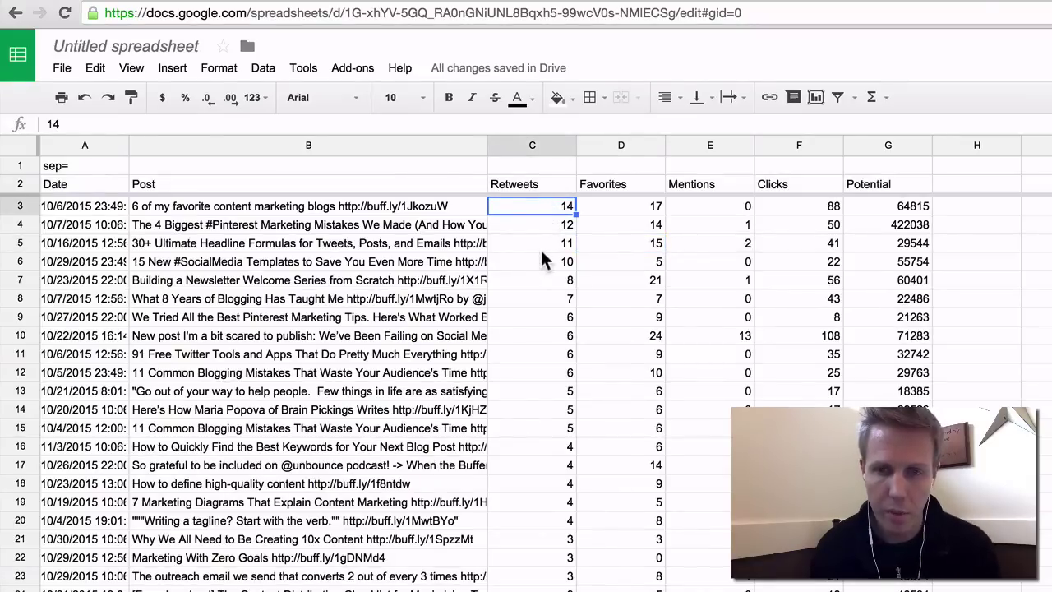
pyautogui.scroll(-8, 542, 253)
pyautogui.scroll(-5, 540, 258)
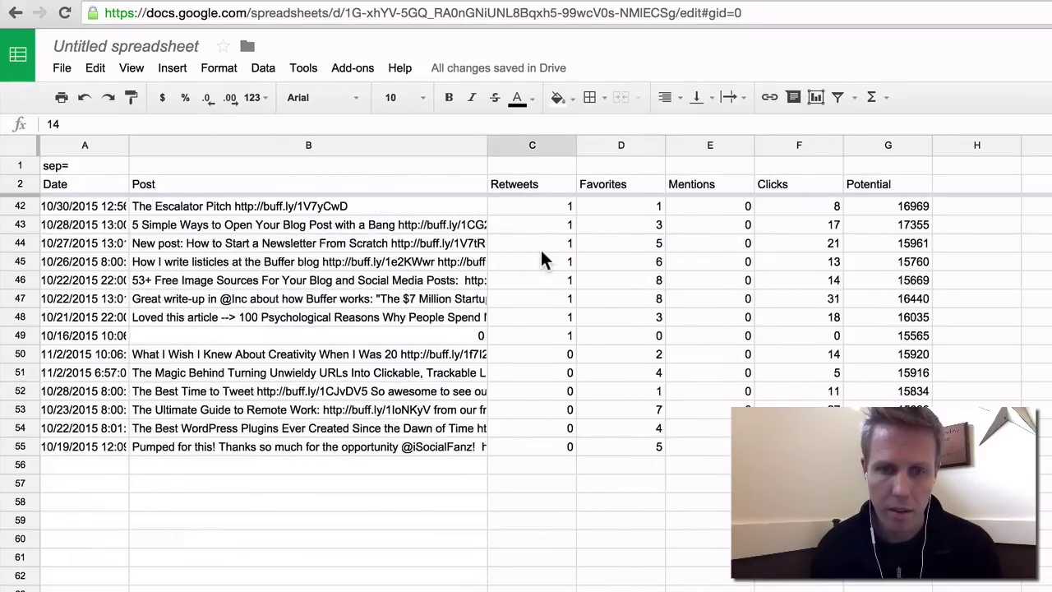
pyautogui.scroll(13, 541, 258)
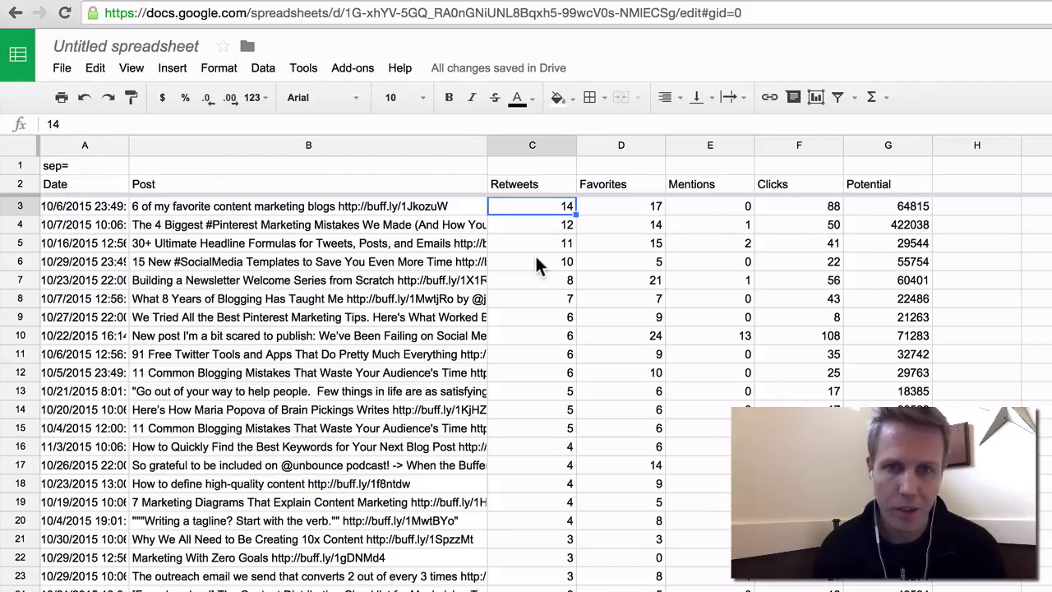
pyautogui.scroll(-6, 538, 239)
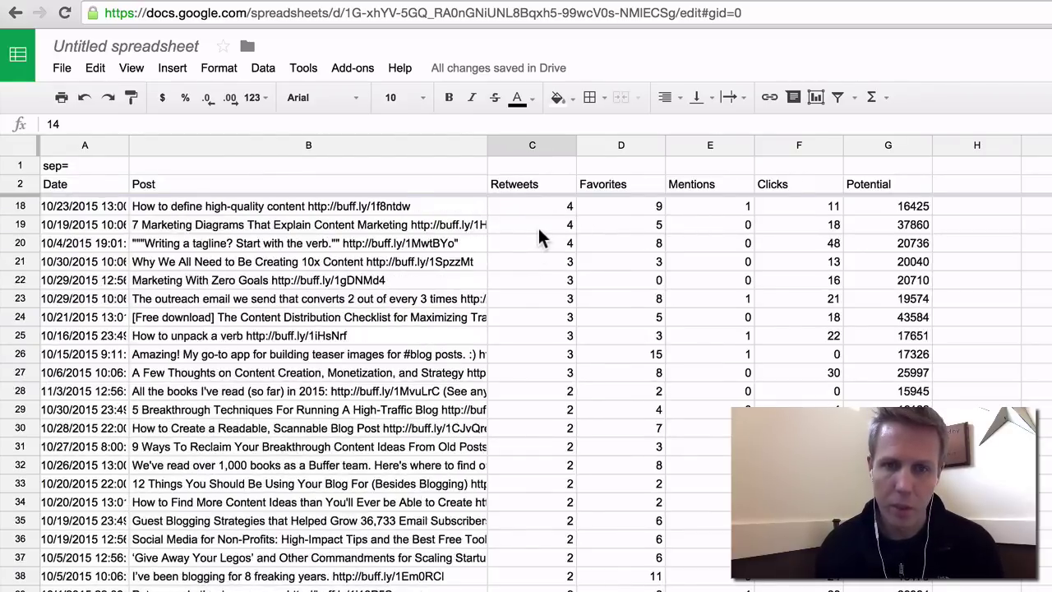
pyautogui.scroll(-4, 547, 246)
# Step: Put =AVERAGE(C3:C55) in C56, format it as Number, and fill it right through Potential
pyautogui.click(559, 518)
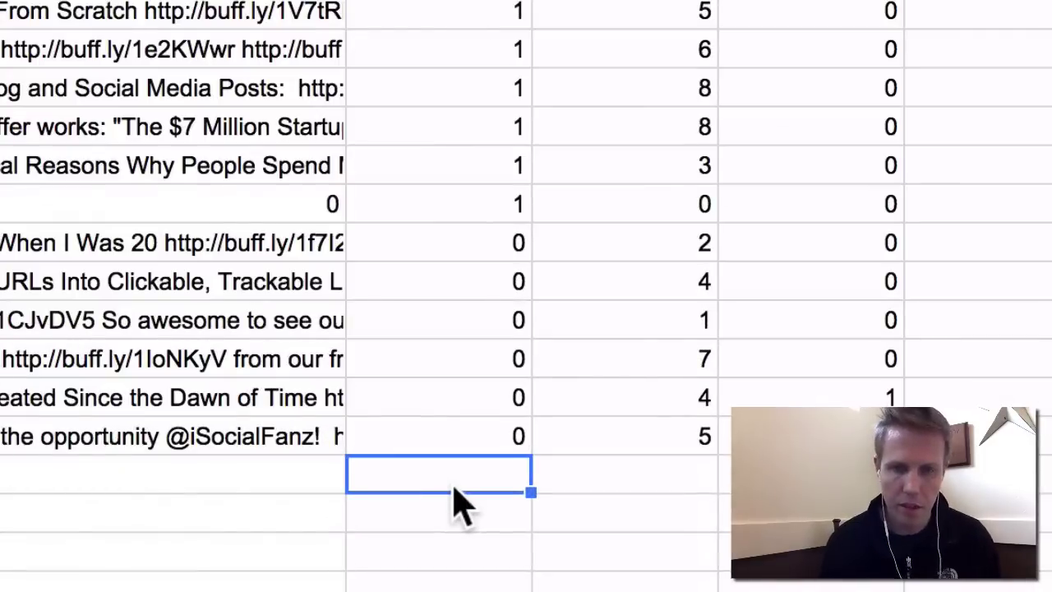
pyautogui.write('=AVERAGE')
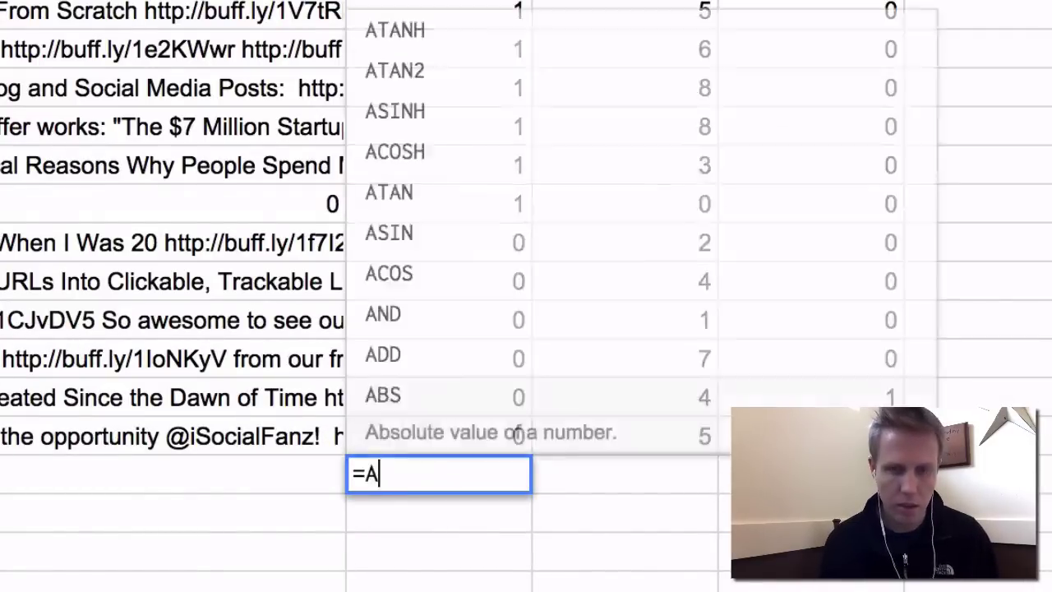
pyautogui.write('(')
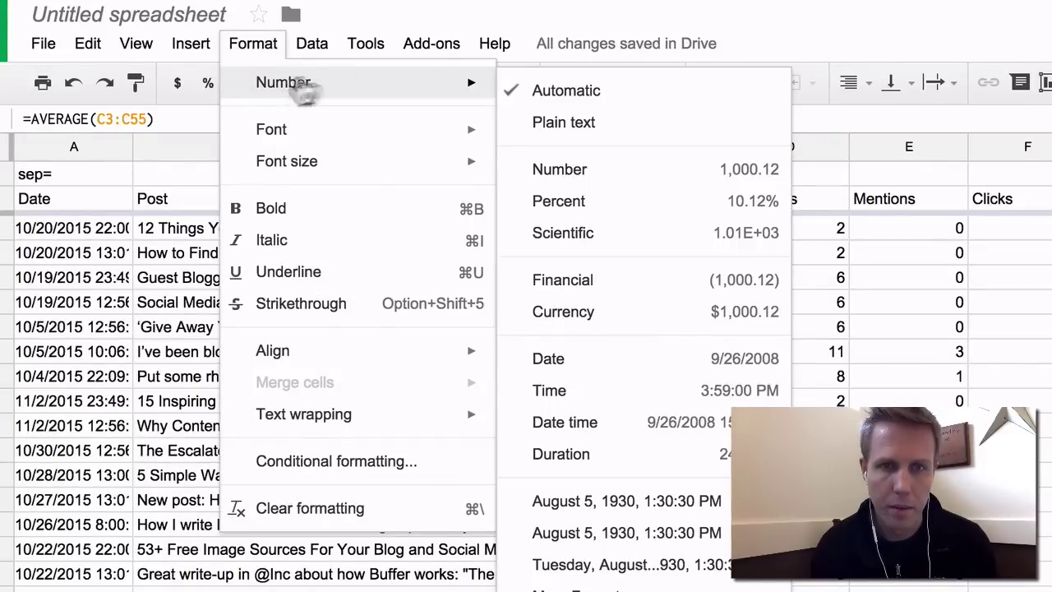
pyautogui.click(629, 172)
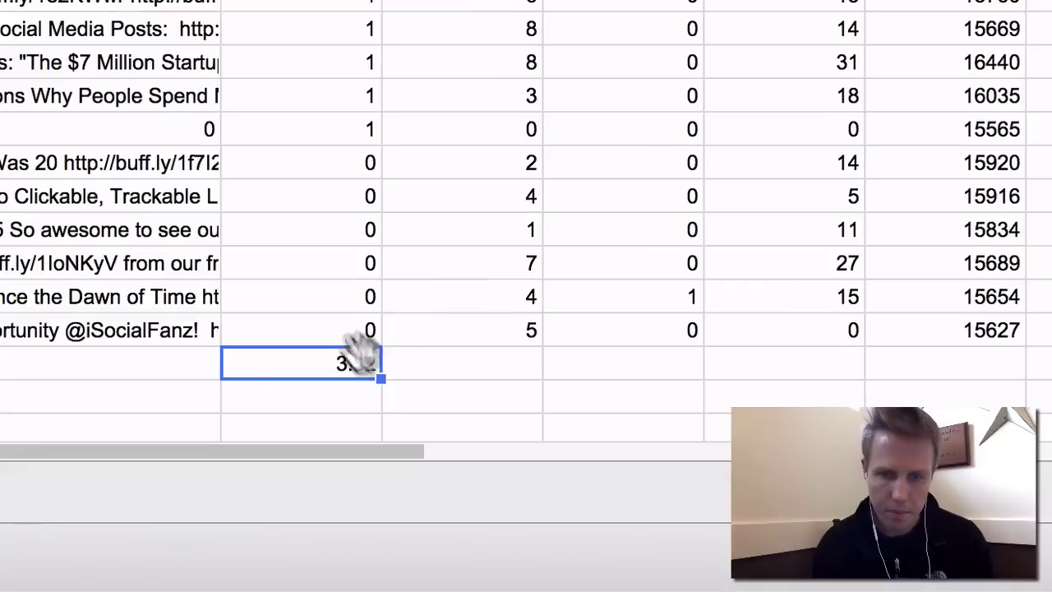
pyautogui.click(385, 365)
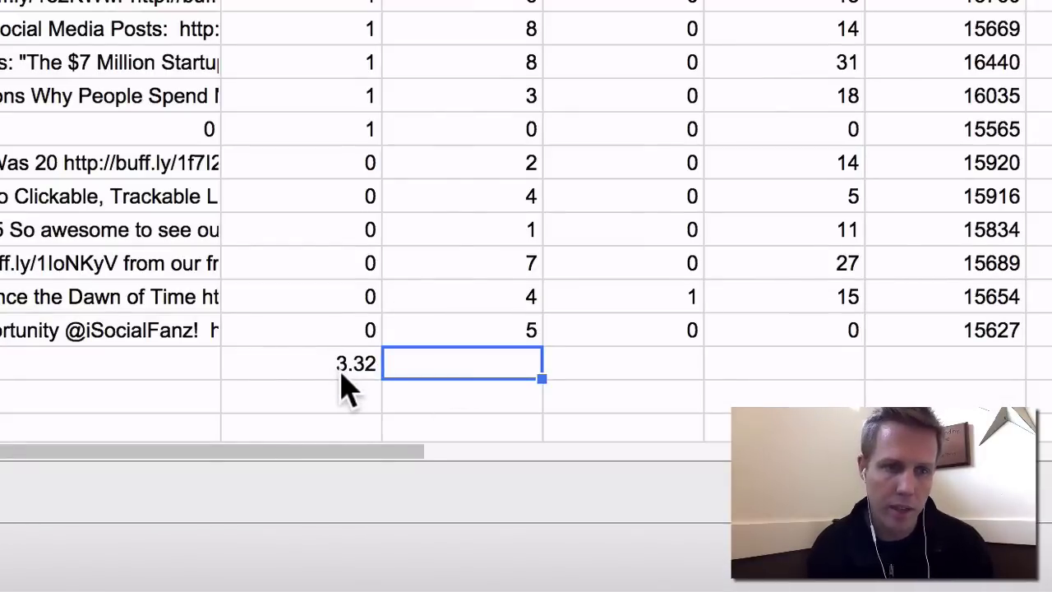
pyautogui.click(349, 370)
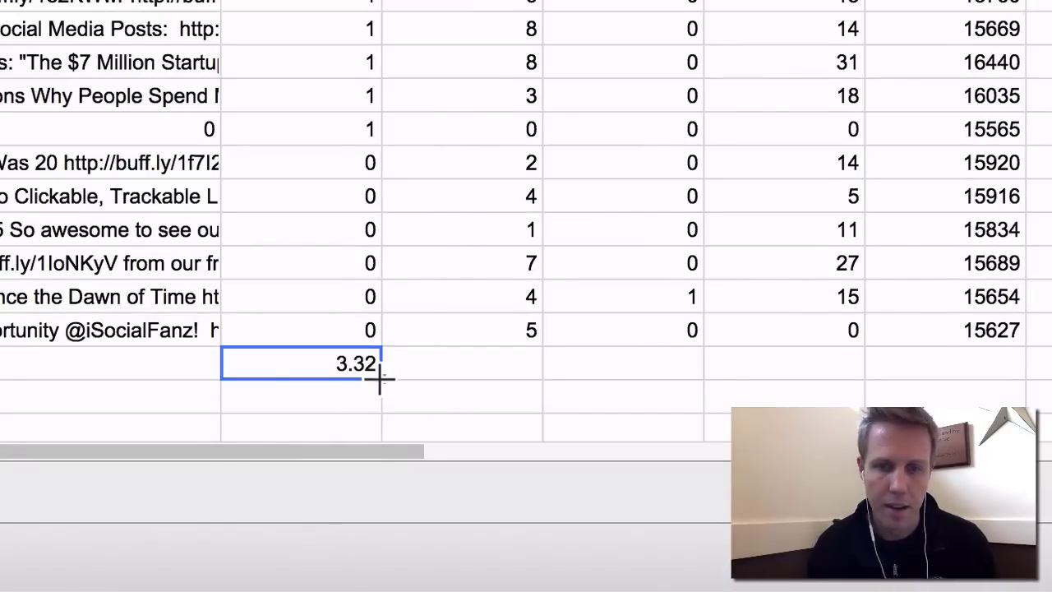
pyautogui.moveTo(382, 377); pyautogui.dragTo(935, 354)
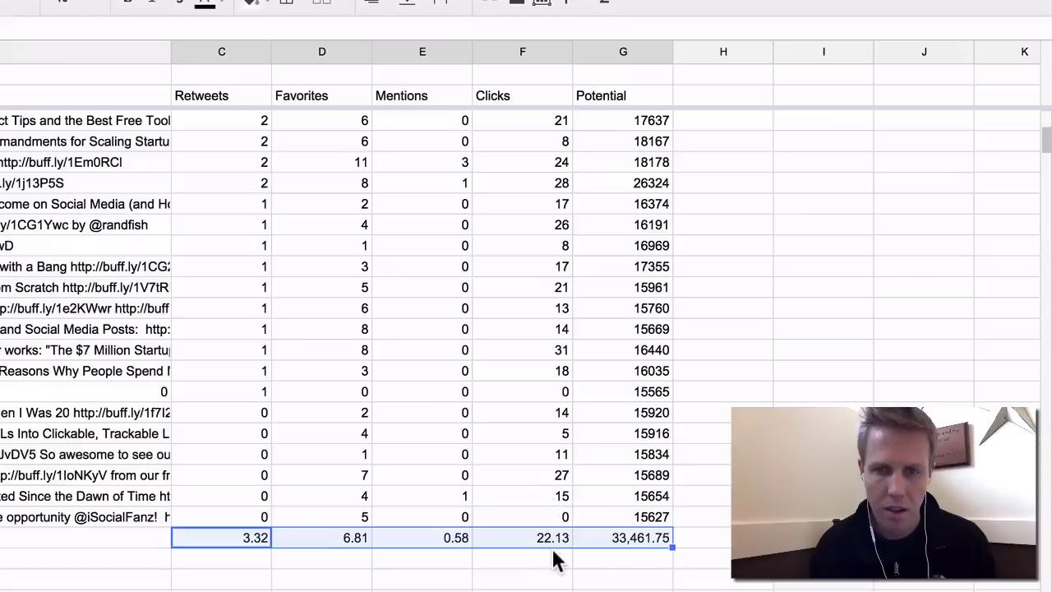
pyautogui.click(557, 555)
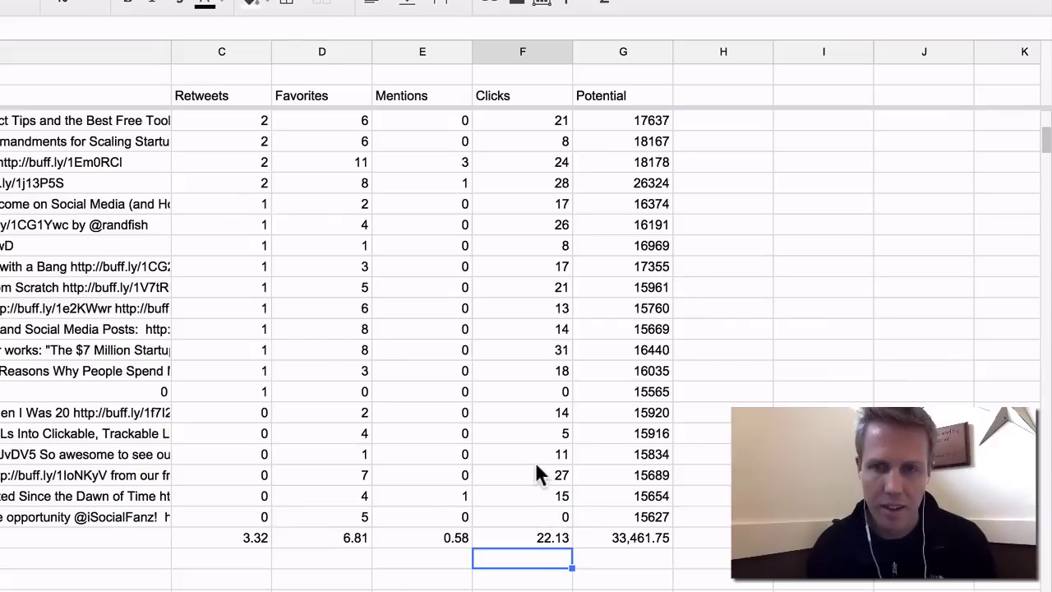
# Step: Add a conditional formatting rule on F3:F55 that highlights values greater than 22 in green
pyautogui.moveTo(550, 516); pyautogui.dragTo(537, 117)
pyautogui.scroll(10, 544, 348)
pyautogui.scroll(3, 546, 318)
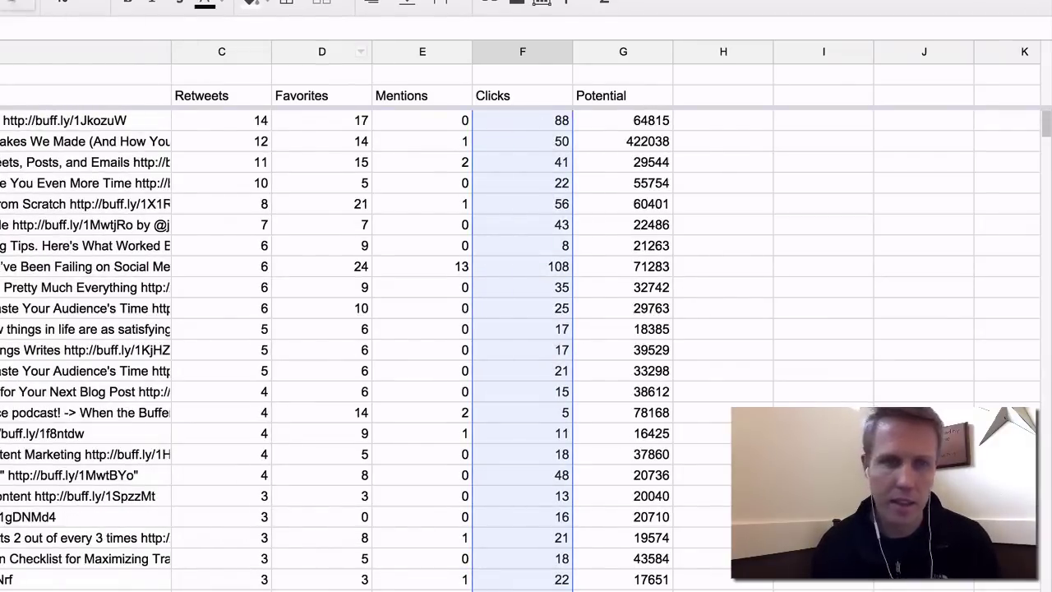
pyautogui.click(133, 42)
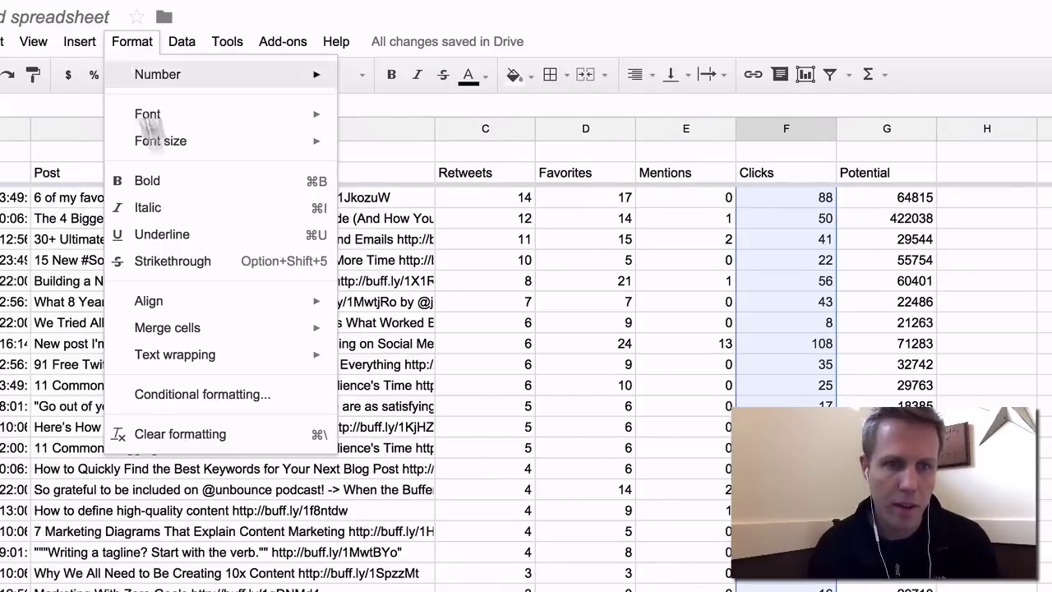
pyautogui.click(202, 396)
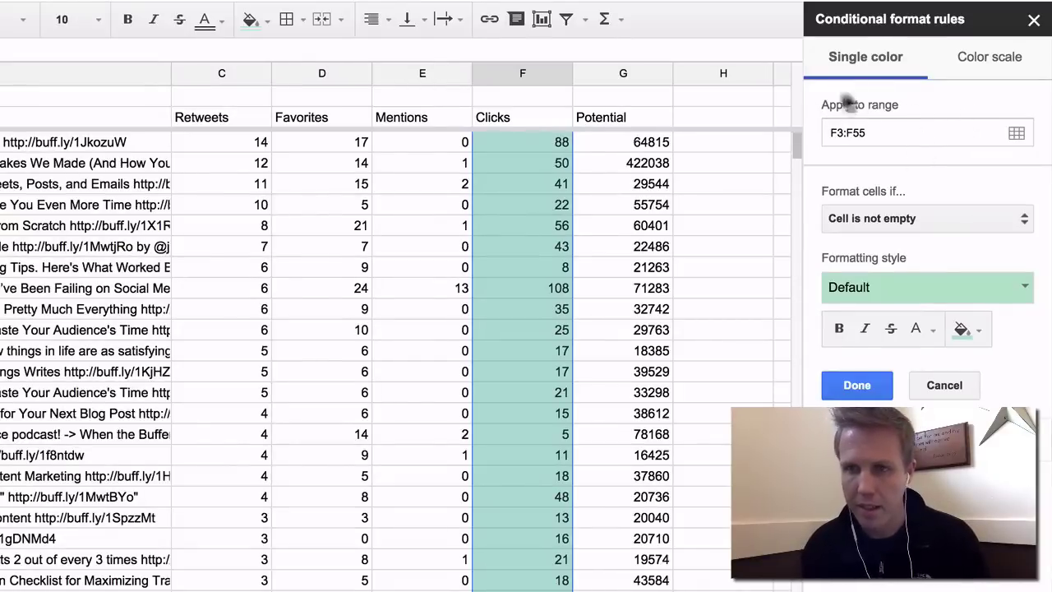
pyautogui.click(958, 218)
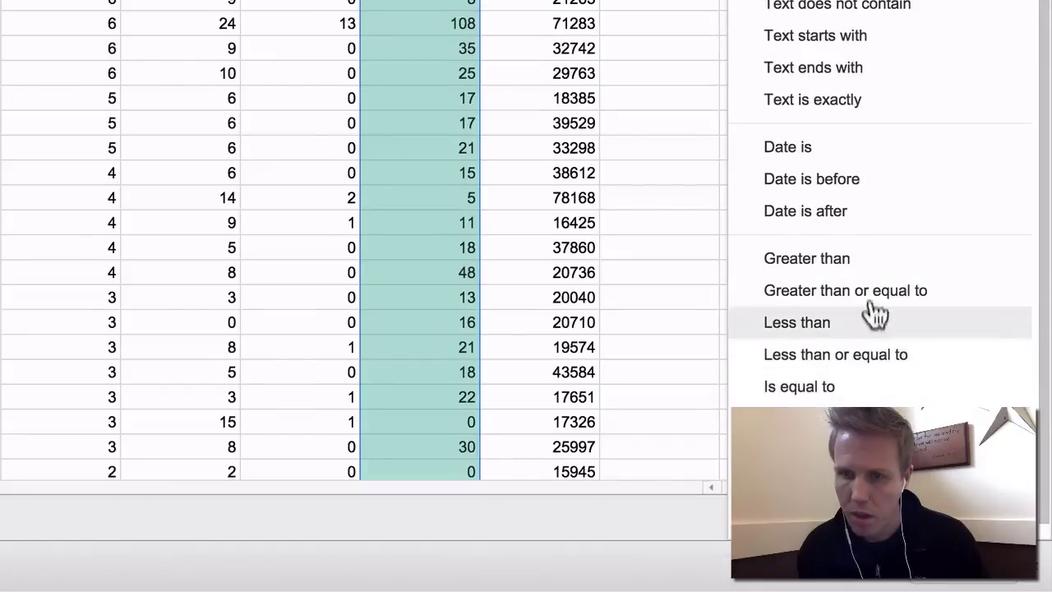
pyautogui.click(870, 263)
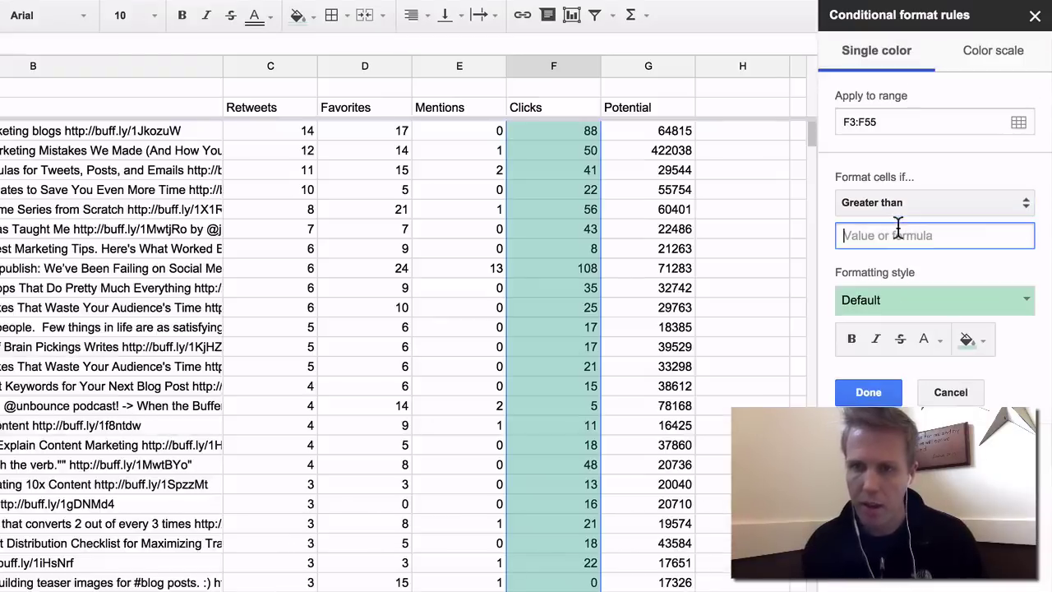
pyautogui.write('22')
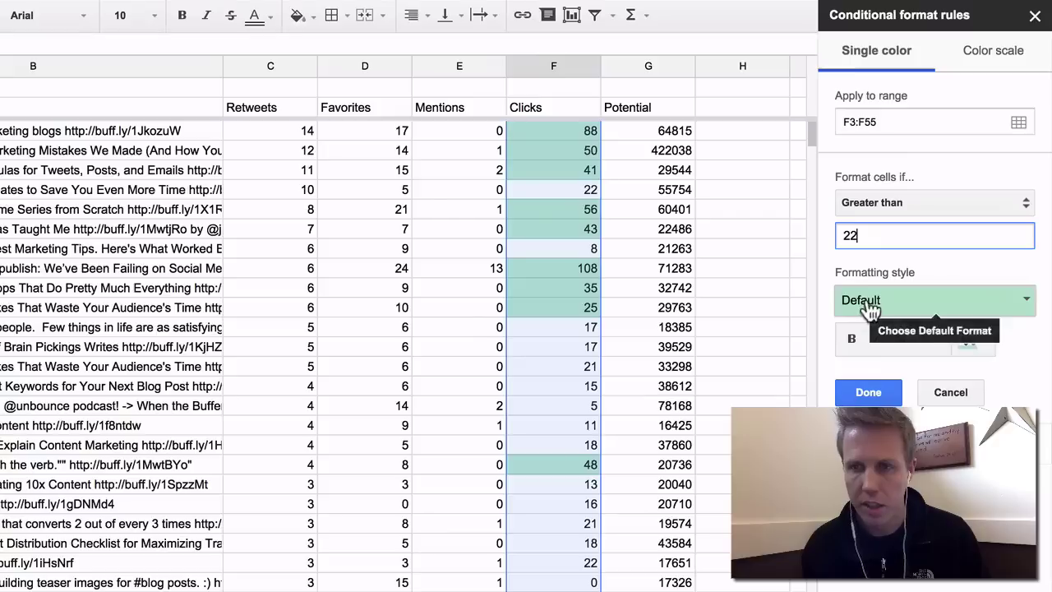
pyautogui.click(869, 395)
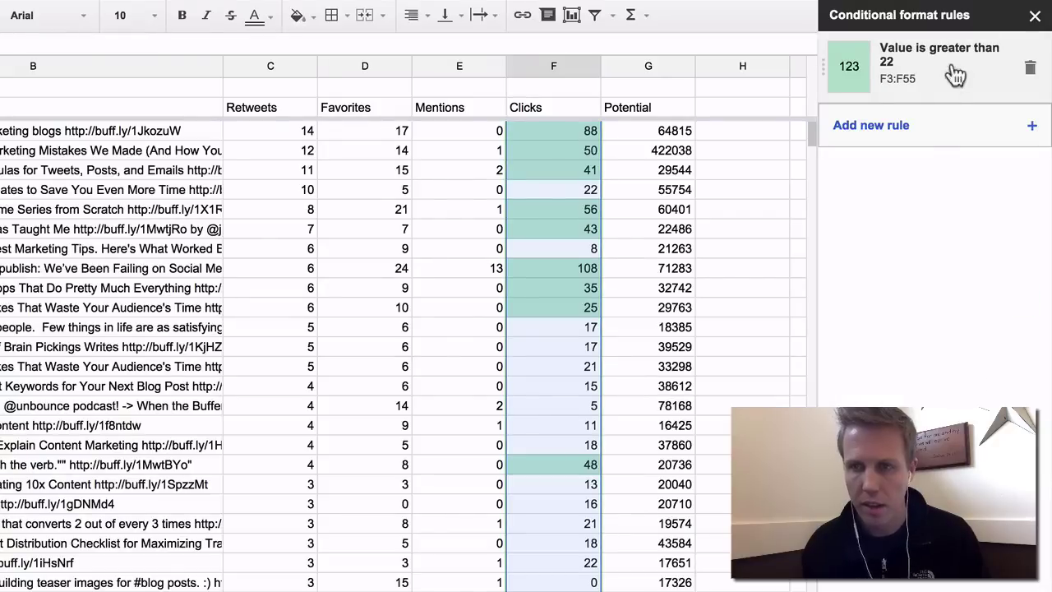
pyautogui.click(1036, 14)
# Step: Sort the sheet A → Z on the Date column so tweets run oldest to newest
pyautogui.click(810, 175)
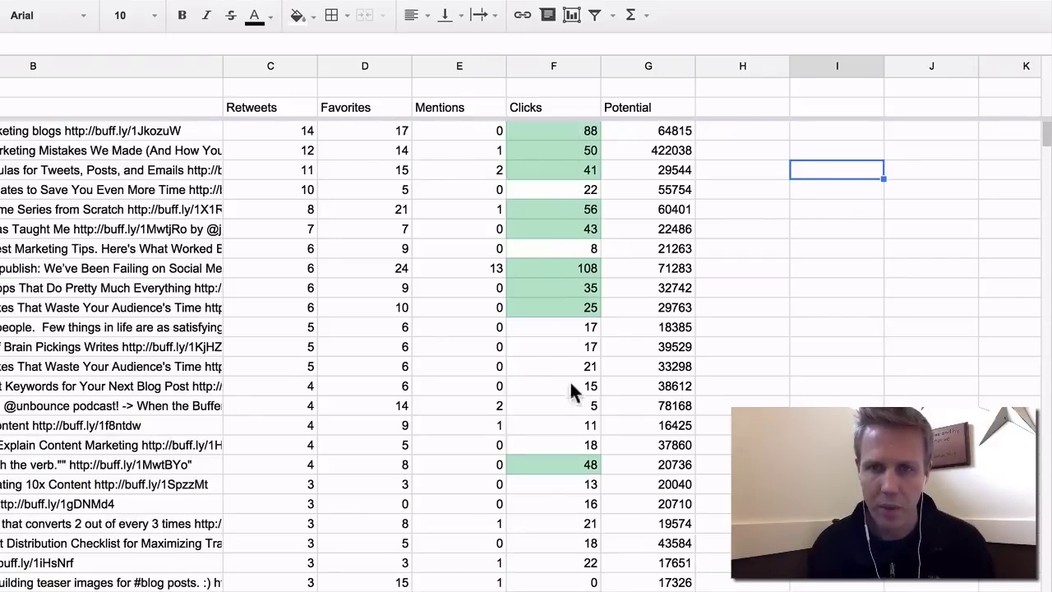
pyautogui.scroll(-10, 574, 346)
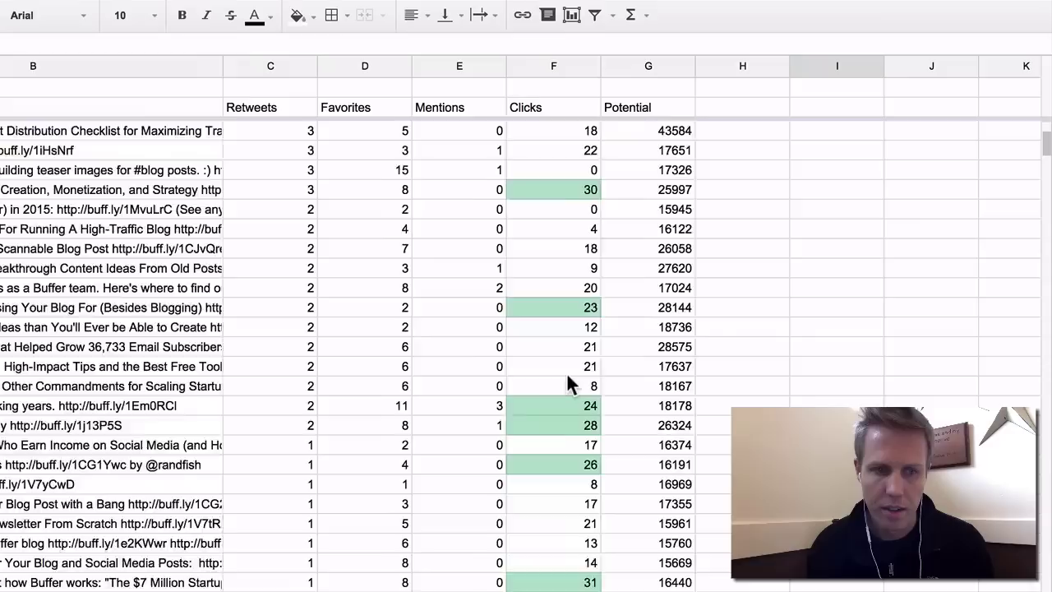
pyautogui.scroll(10, 567, 371)
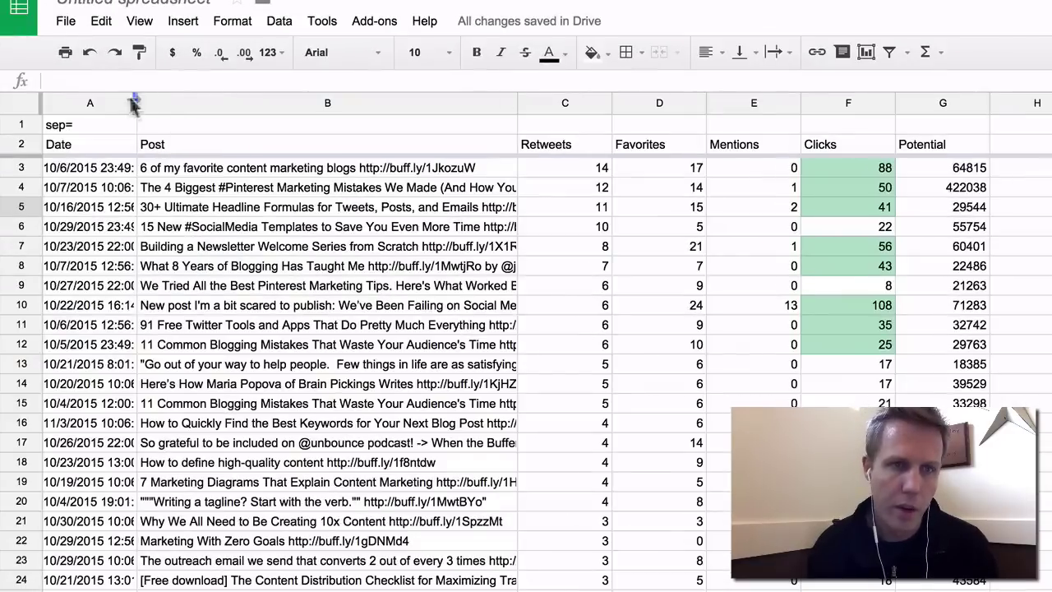
pyautogui.click(128, 103)
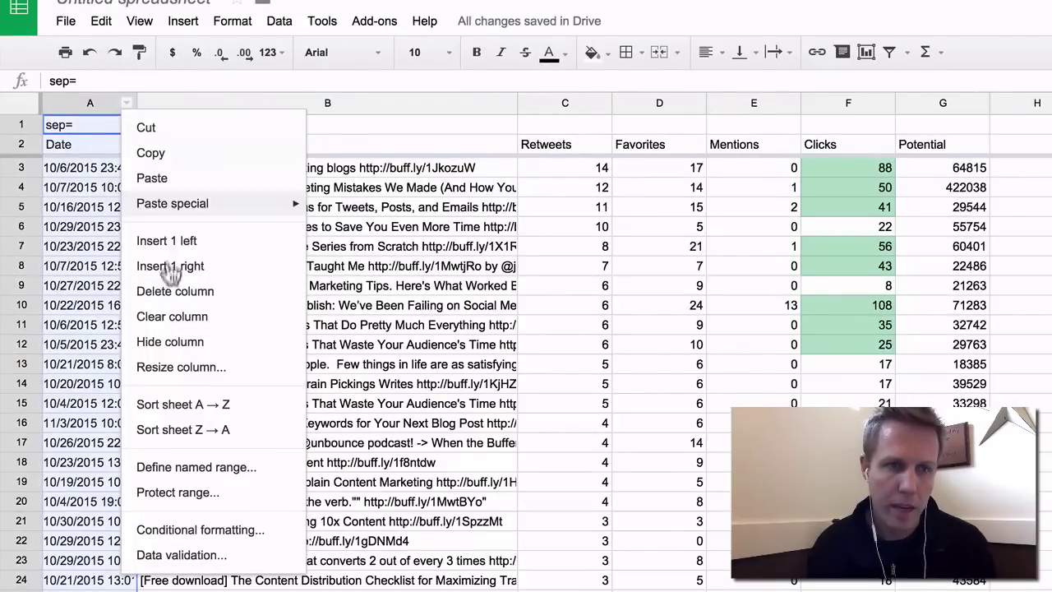
pyautogui.click(195, 403)
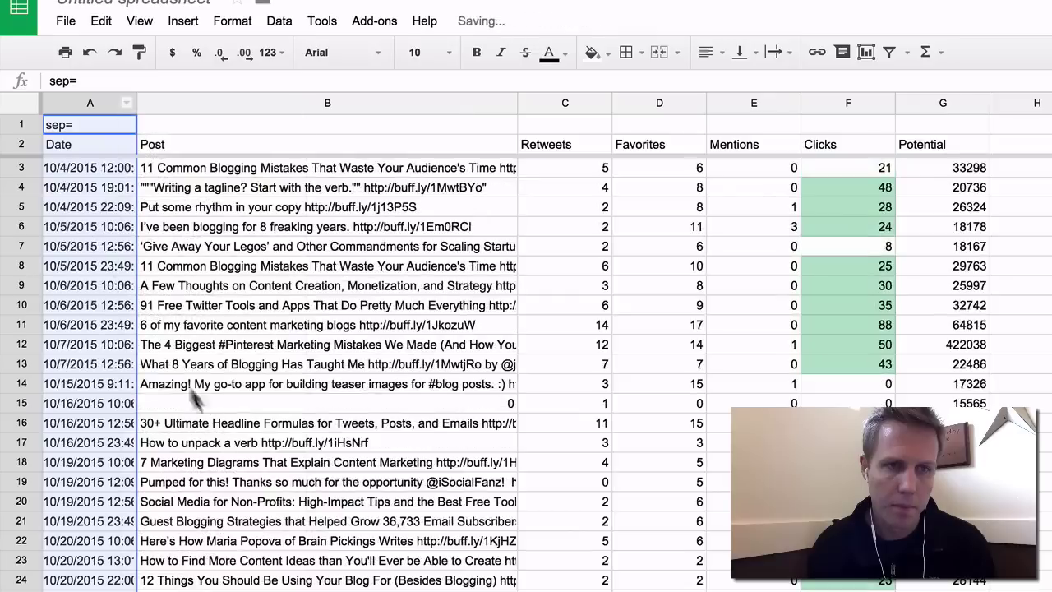
pyautogui.click(95, 233)
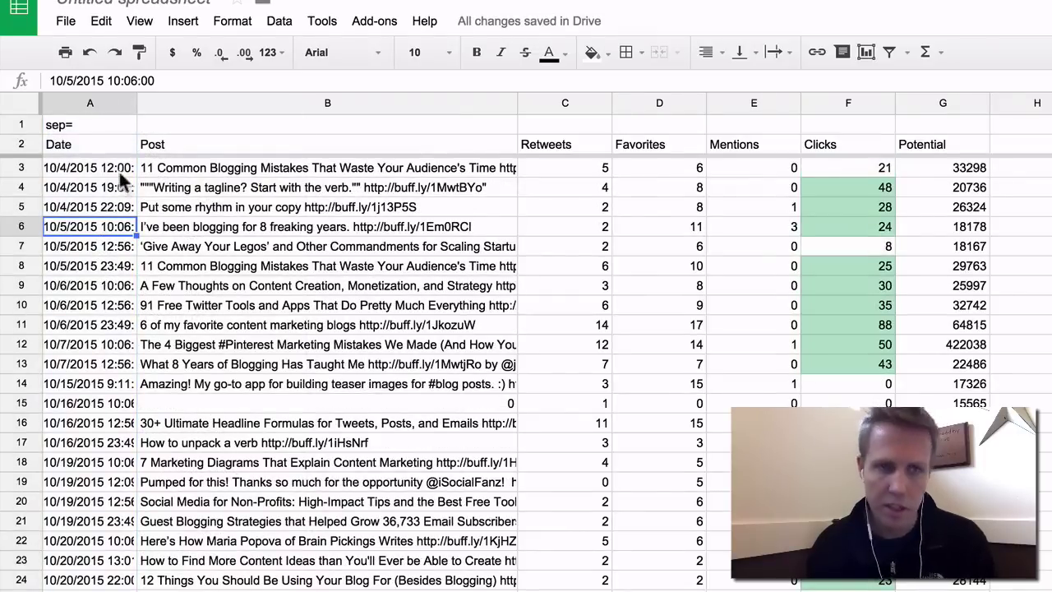
pyautogui.scroll(-10, 136, 370)
pyautogui.scroll(10, 624, 387)
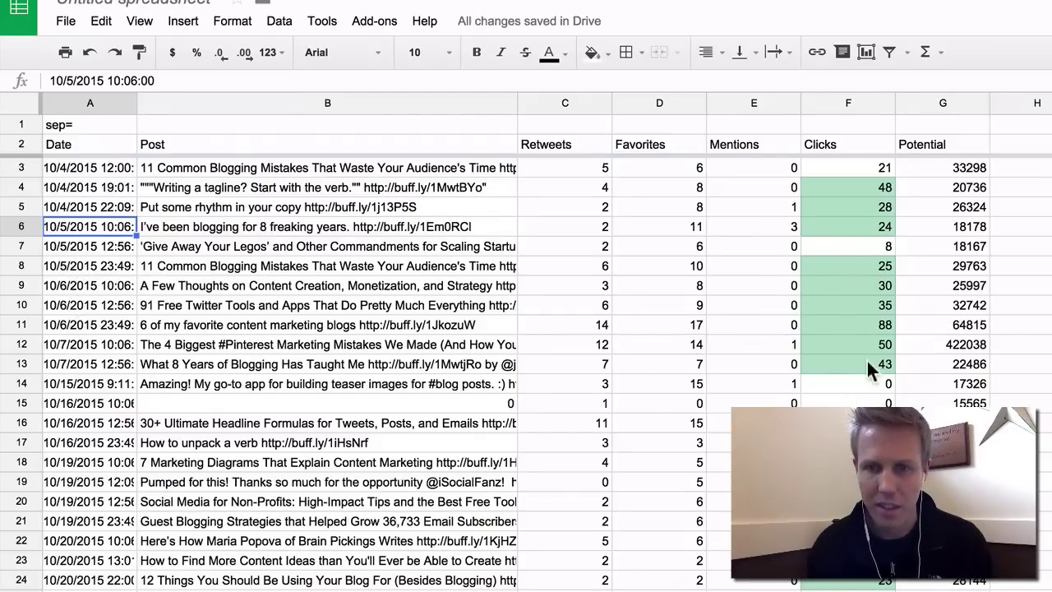
pyautogui.scroll(-5, 876, 337)
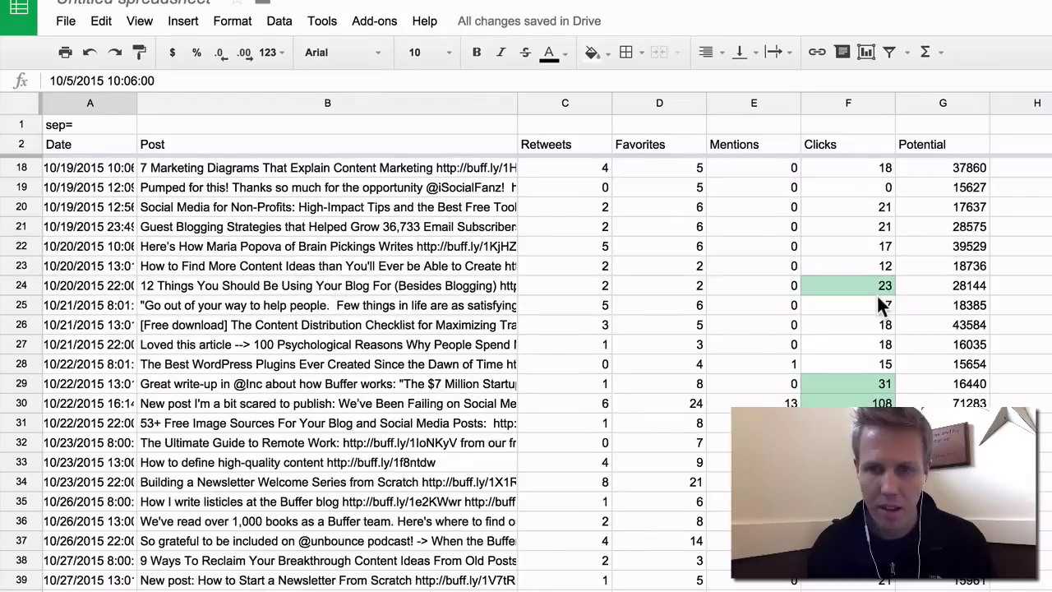
pyautogui.scroll(-6, 526, 362)
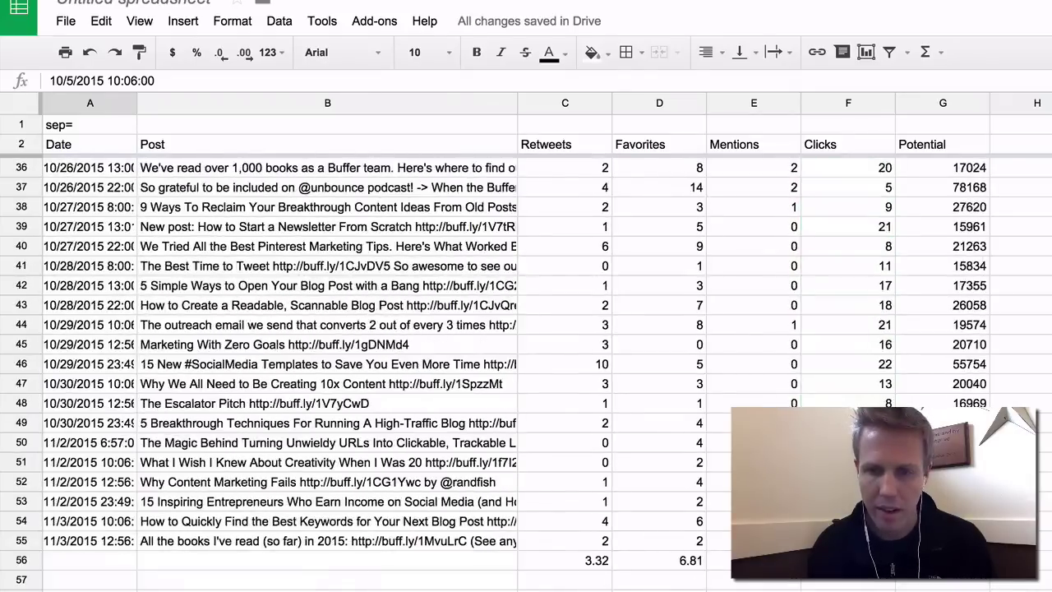
pyautogui.scroll(2, 526, 362)
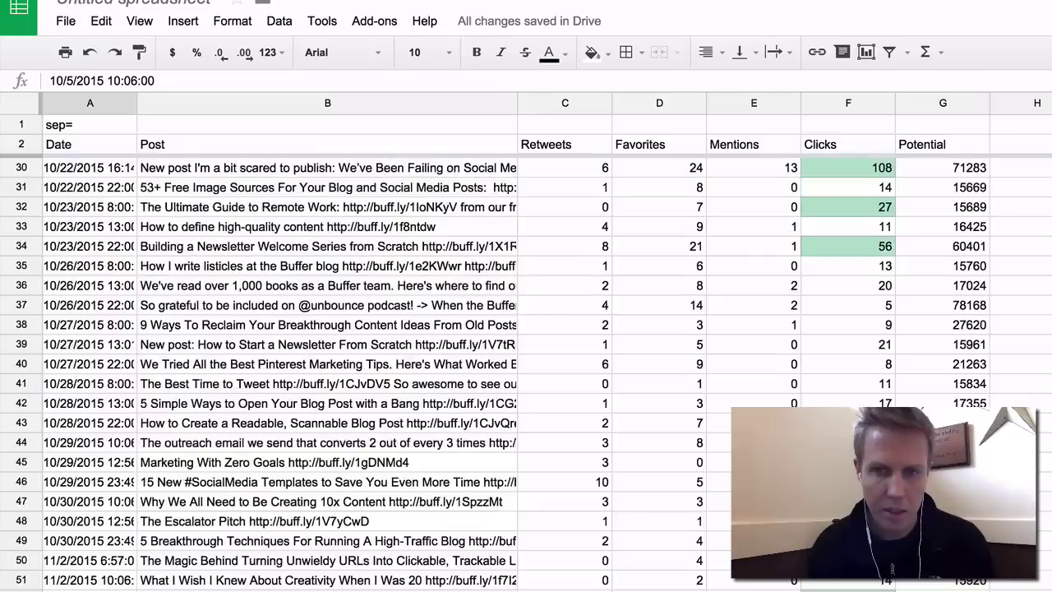
pyautogui.scroll(9, 526, 362)
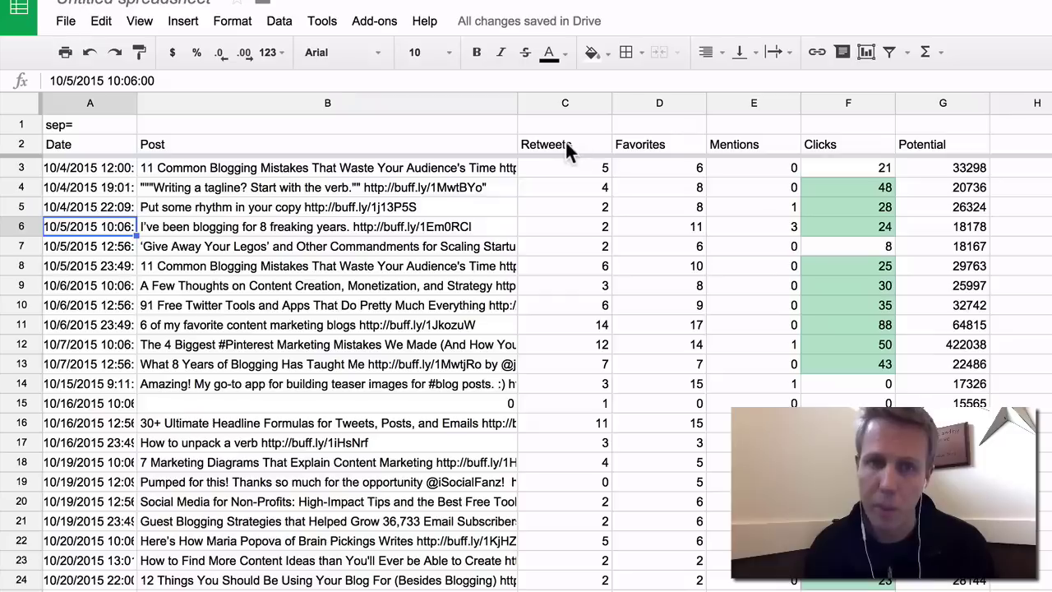
# Step: Insert a new column right of Clicks with the header 'Engagement'
pyautogui.click(865, 142)
pyautogui.click(183, 22)
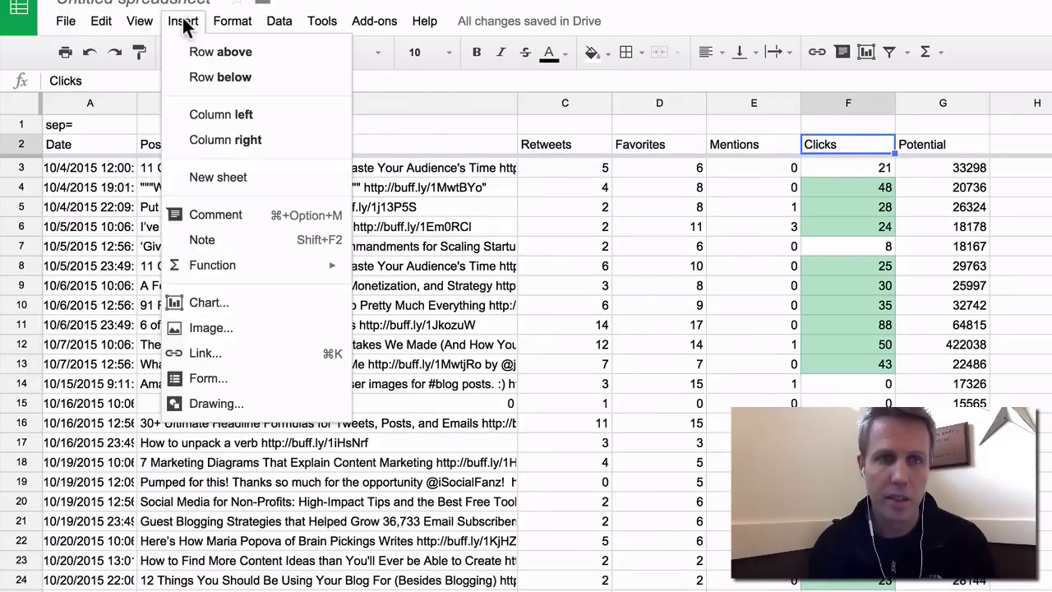
pyautogui.click(224, 141)
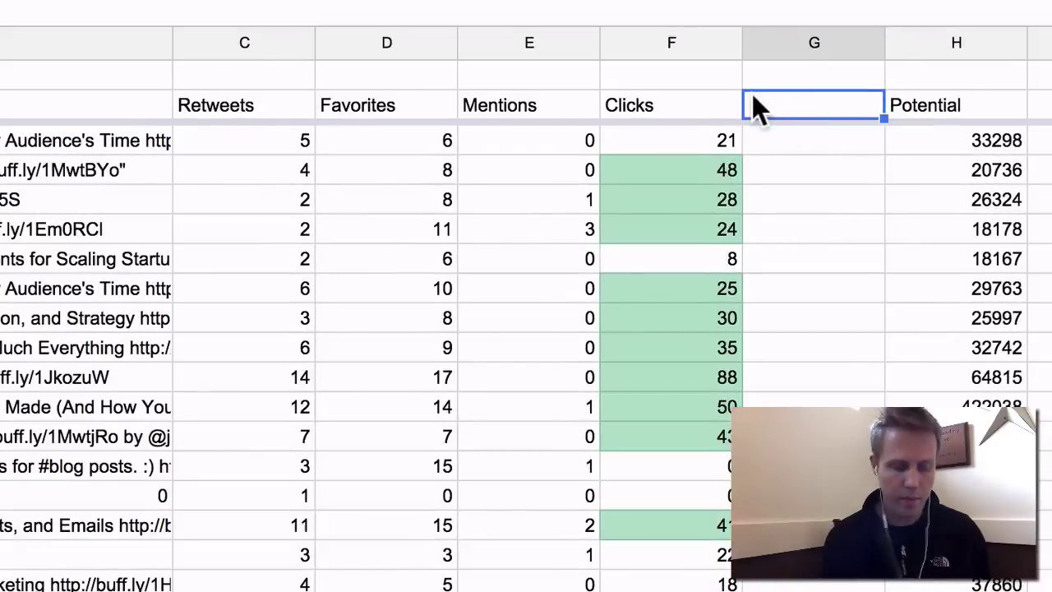
pyautogui.write('Engagement')
pyautogui.press('Return')
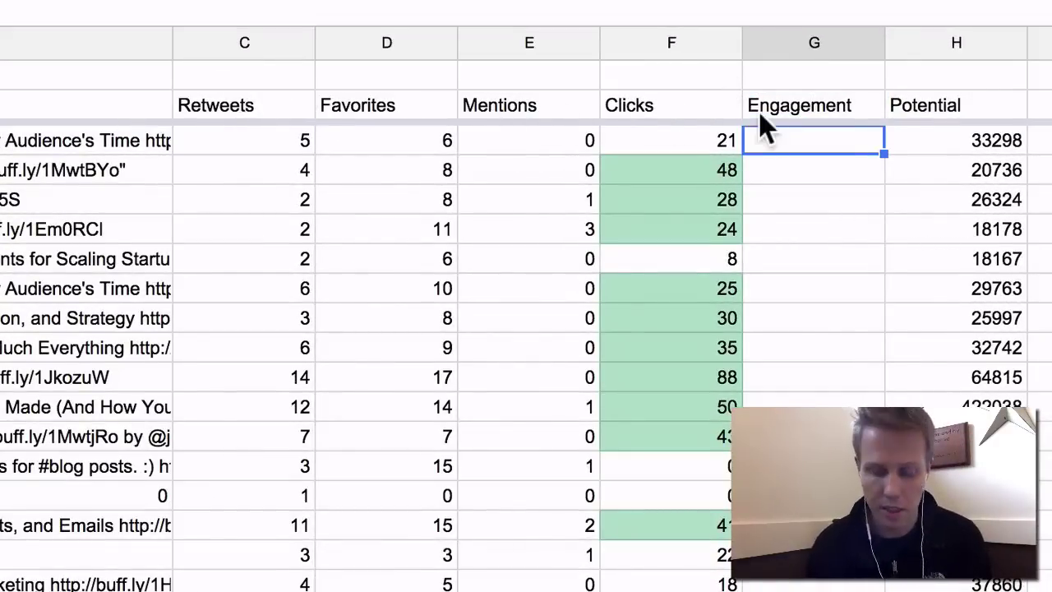
# Step: Enter =SUM(C3:F3) in G3 to total Retweets through Clicks, giving 32
pyautogui.write('=SUM(')
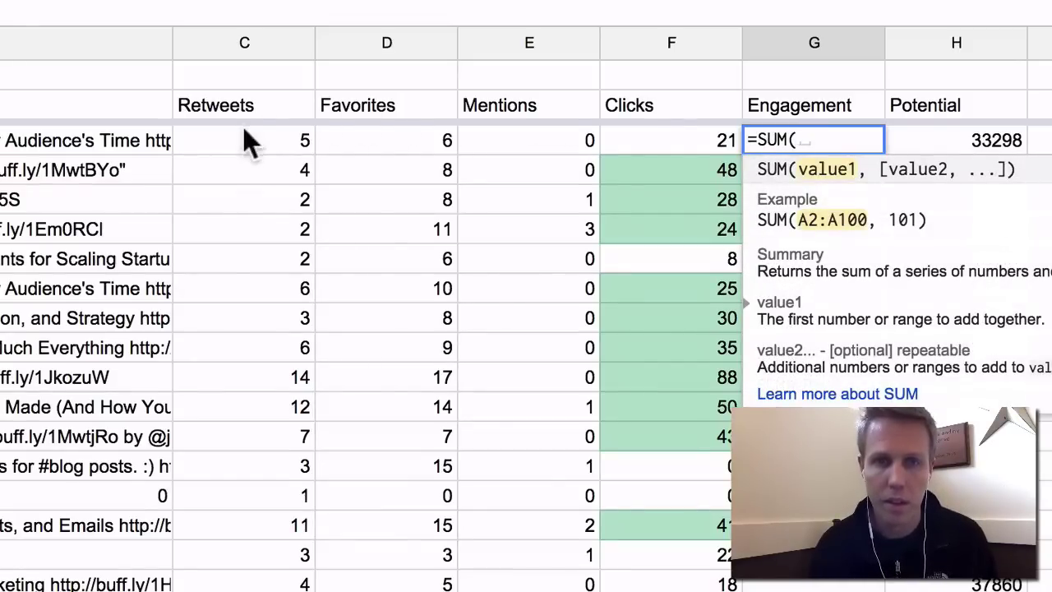
pyautogui.moveTo(244, 140); pyautogui.dragTo(670, 152)
pyautogui.write(')')
pyautogui.press('Return')
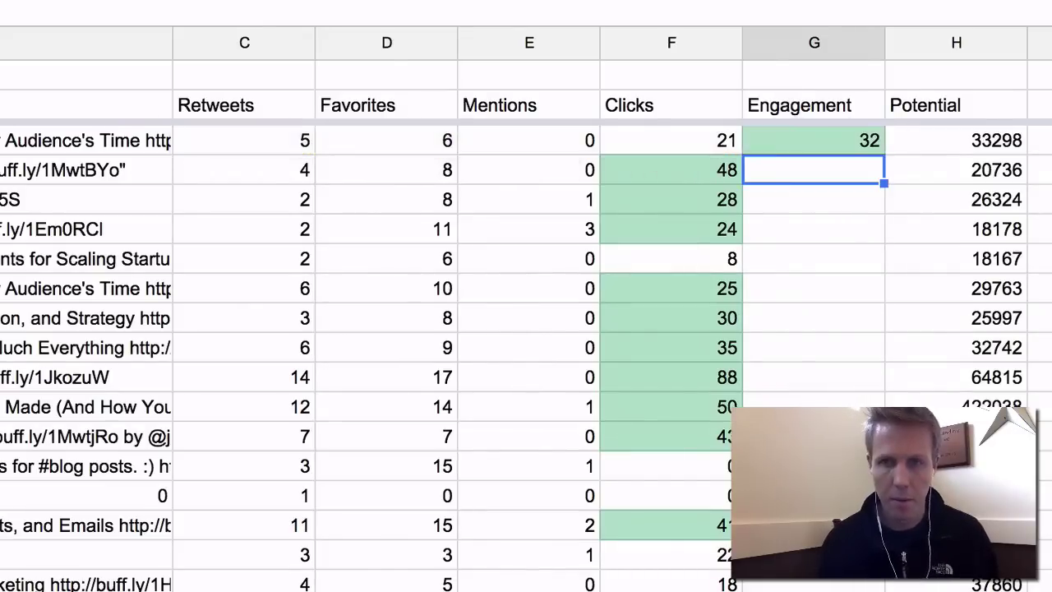
pyautogui.click(845, 138)
# Step: Delete the greater-than-22 green highlight rule from the Engagement column's conditional formatting
pyautogui.click(839, 42)
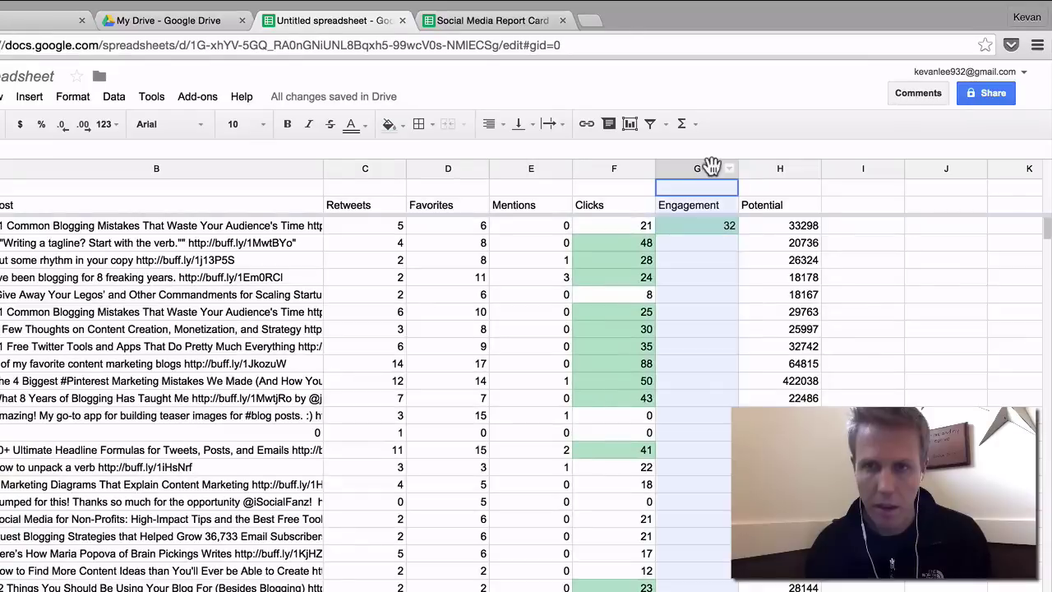
pyautogui.click(72, 97)
pyautogui.click(144, 385)
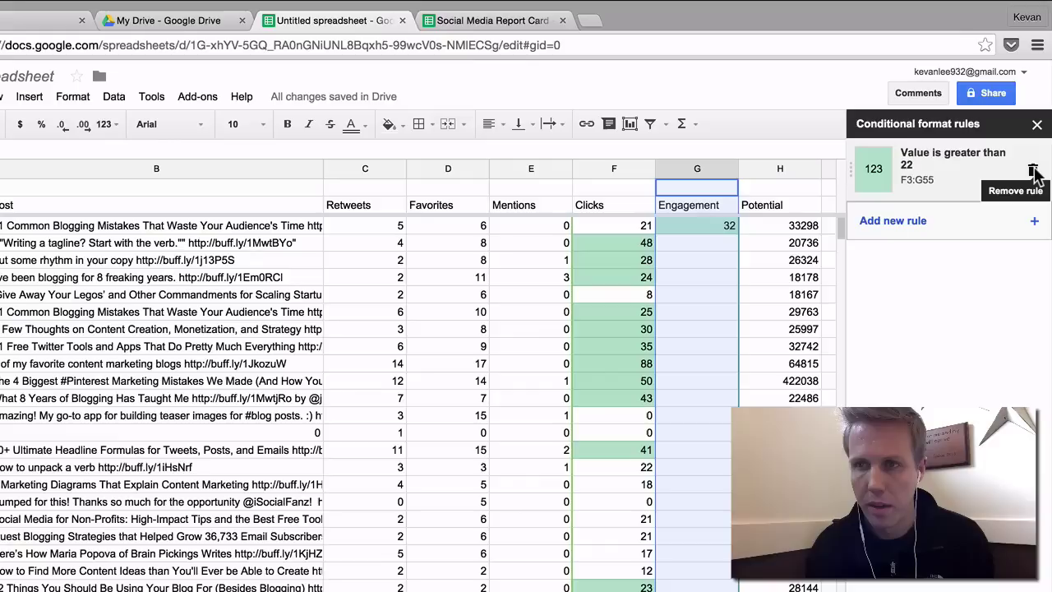
pyautogui.click(1033, 170)
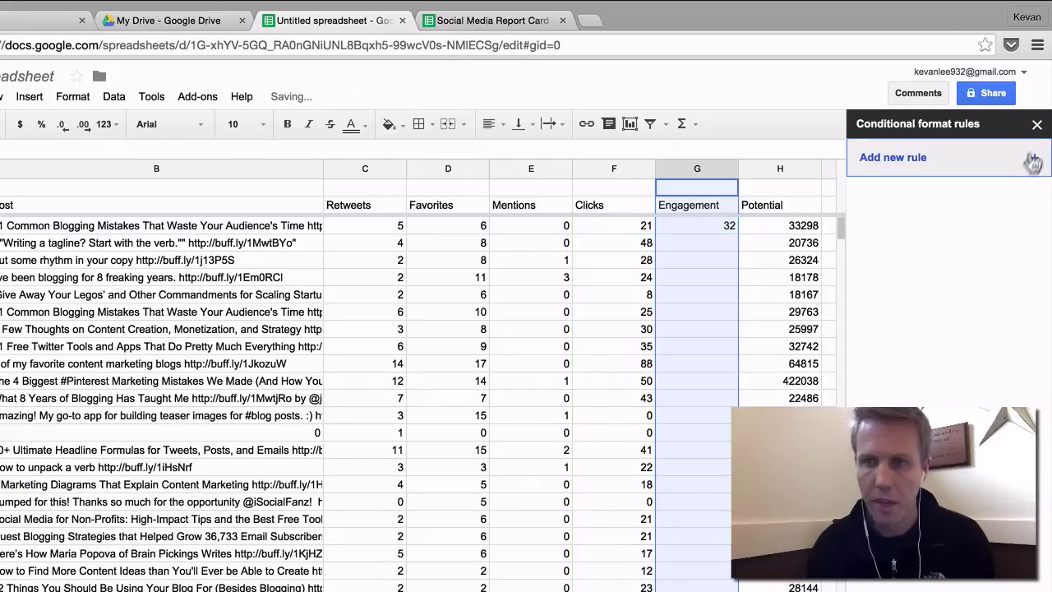
pyautogui.click(1038, 124)
# Step: Fill the Engagement sum from G3 down to the last tweet row
pyautogui.click(789, 313)
pyautogui.click(731, 229)
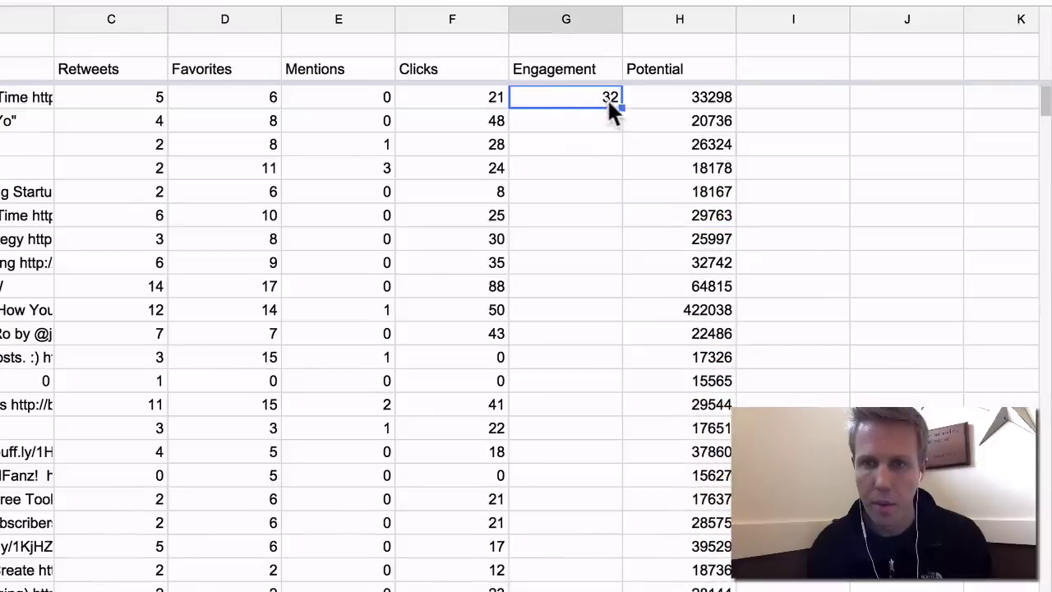
pyautogui.scroll(-10, 601, 444)
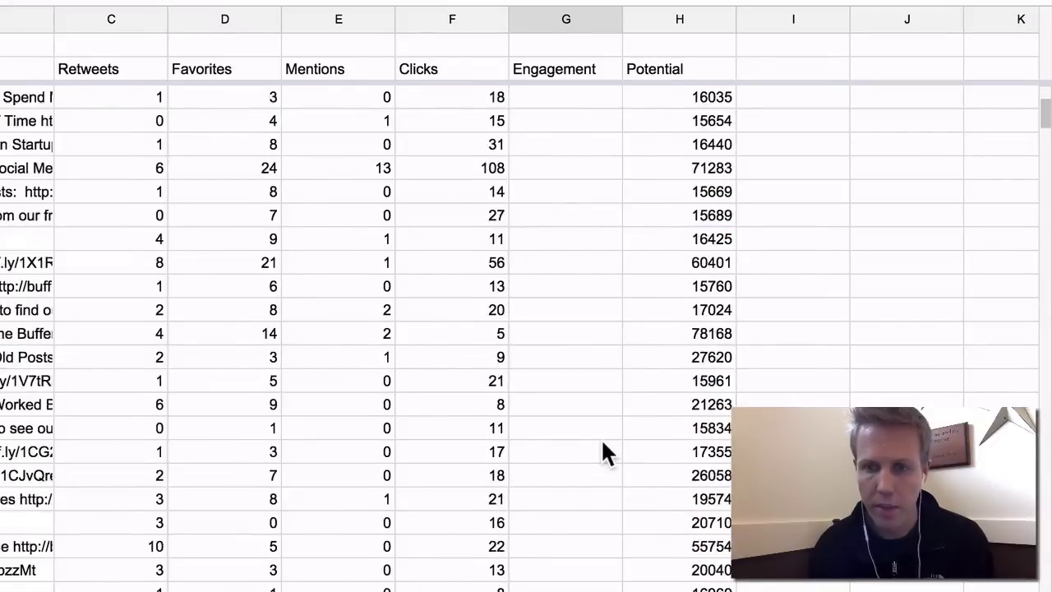
pyautogui.moveTo(601, 438); pyautogui.dragTo(603, 545)
# Step: Extend the averages row from Clicks into Engagement, giving 32.85
pyautogui.click(567, 565)
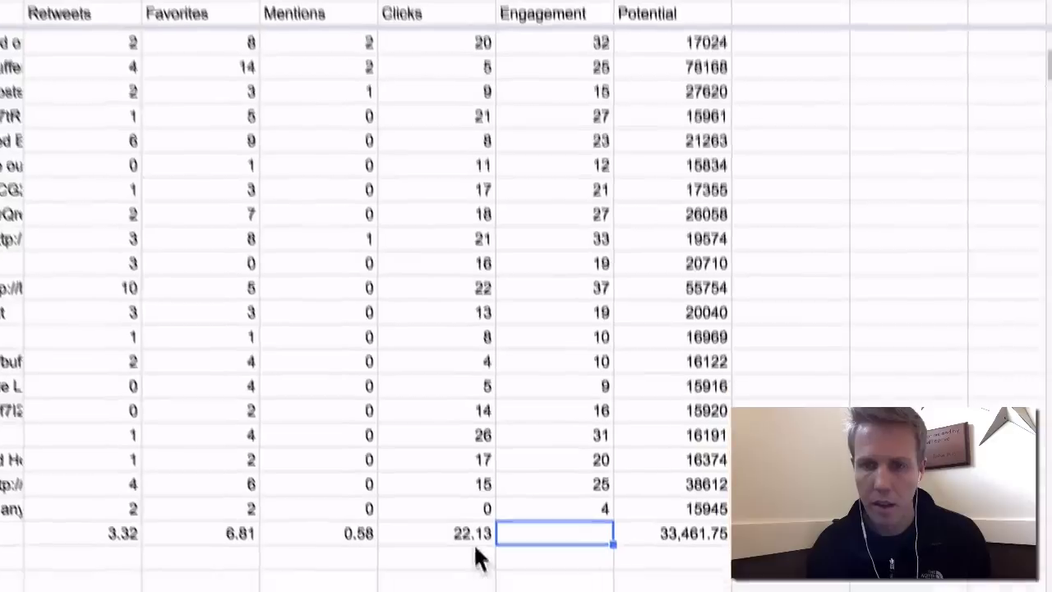
pyautogui.click(472, 535)
pyautogui.moveTo(489, 535); pyautogui.dragTo(580, 546)
pyautogui.click(588, 551)
pyautogui.scroll(10, 599, 472)
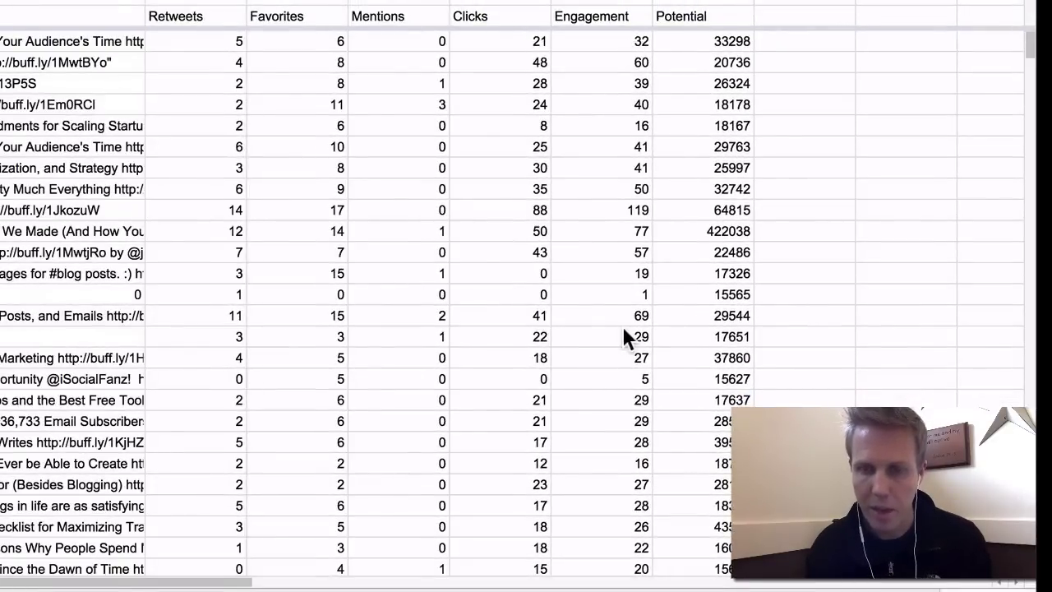
pyautogui.scroll(-15, 623, 337)
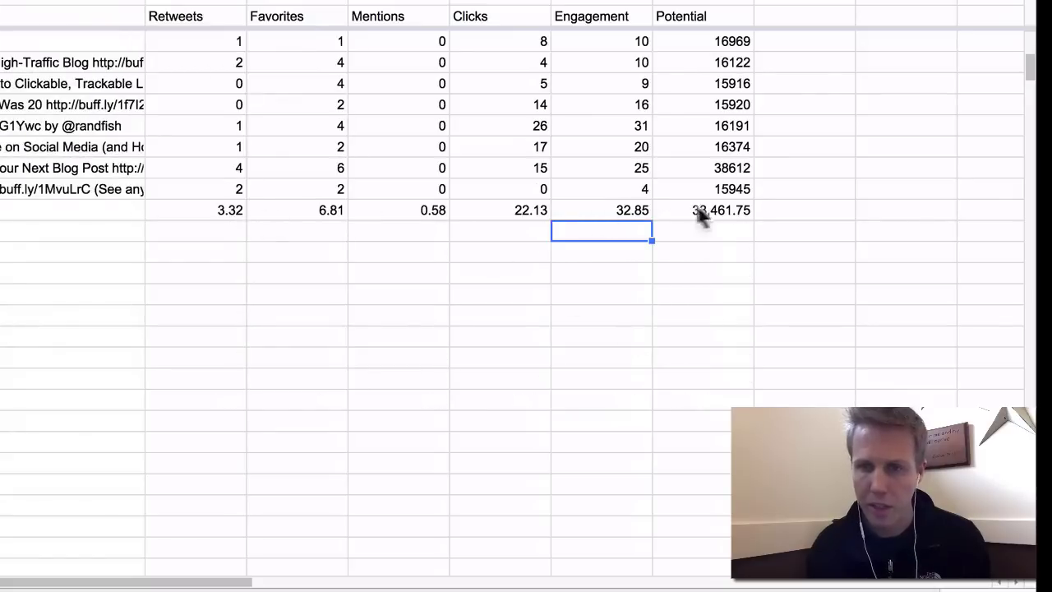
# Step: Enter a =MEDIAN formula over the Retweets values C3:C55 in C57
pyautogui.click(195, 232)
pyautogui.write('=ME')
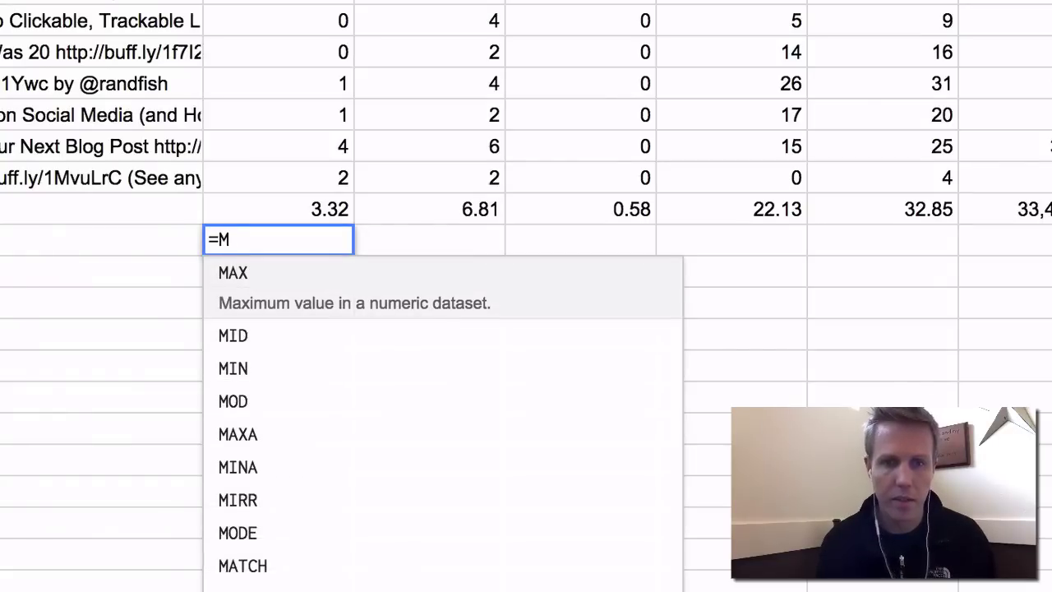
pyautogui.write('DIAN(')
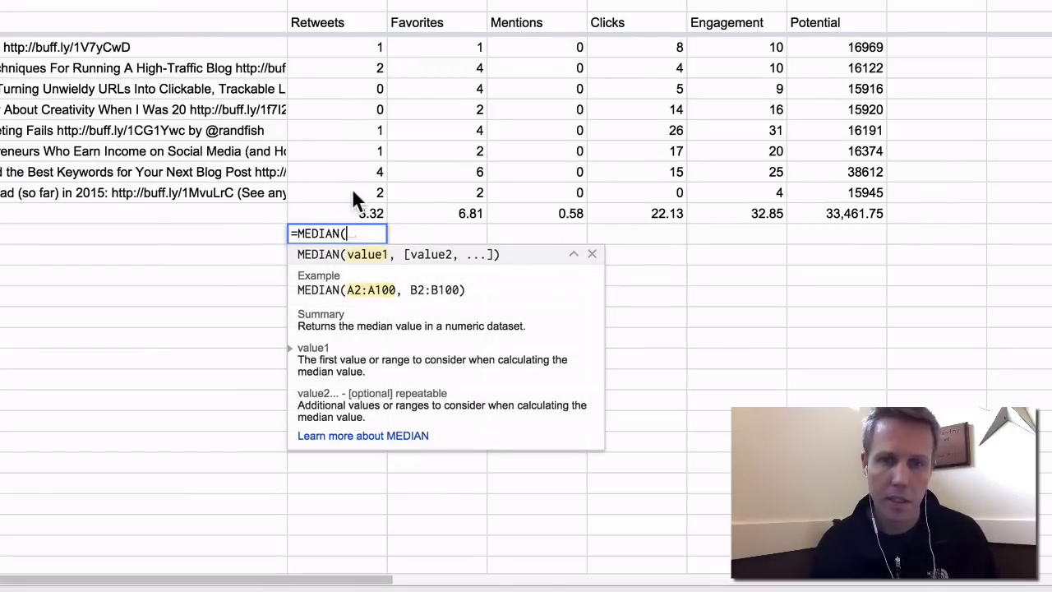
pyautogui.moveTo(352, 194); pyautogui.dragTo(344, 50)
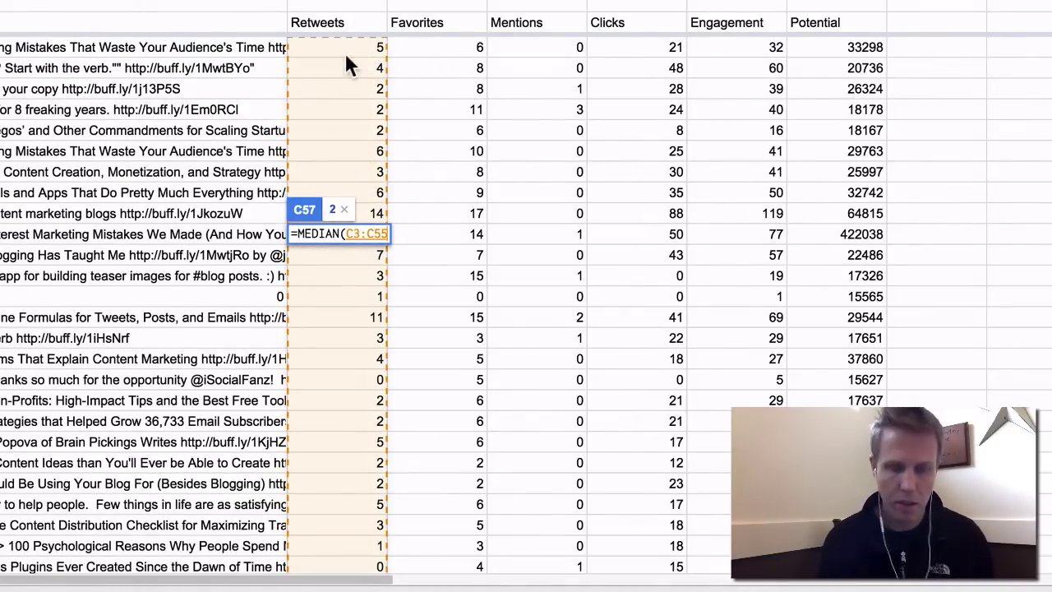
pyautogui.press('Return')
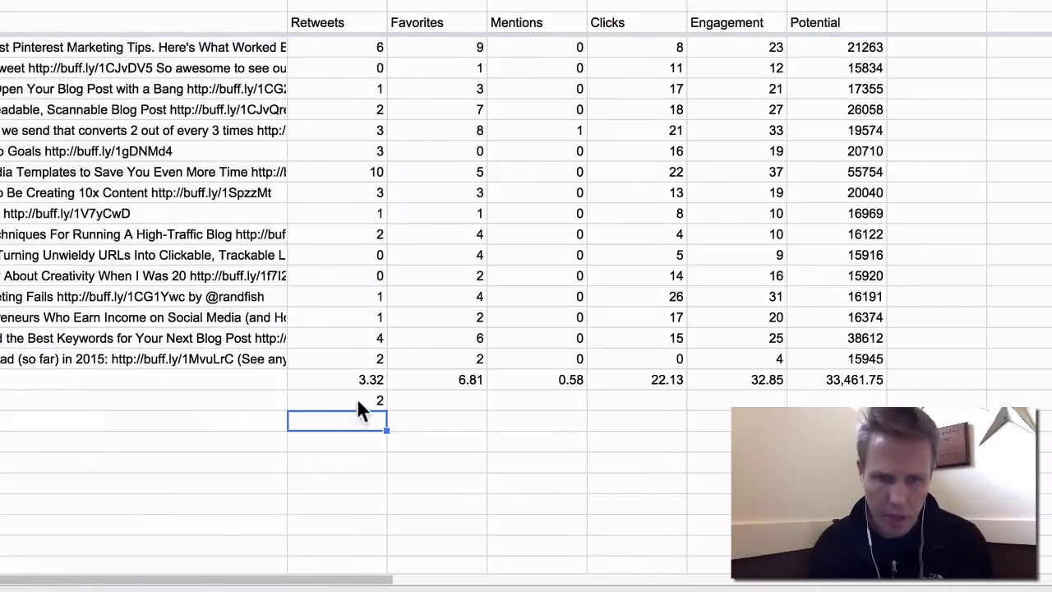
# Step: Copy the median across through Potential, giving 2, 6, 0, 18, 27 and 18736
pyautogui.click(356, 401)
pyautogui.moveTo(387, 410); pyautogui.dragTo(765, 402)
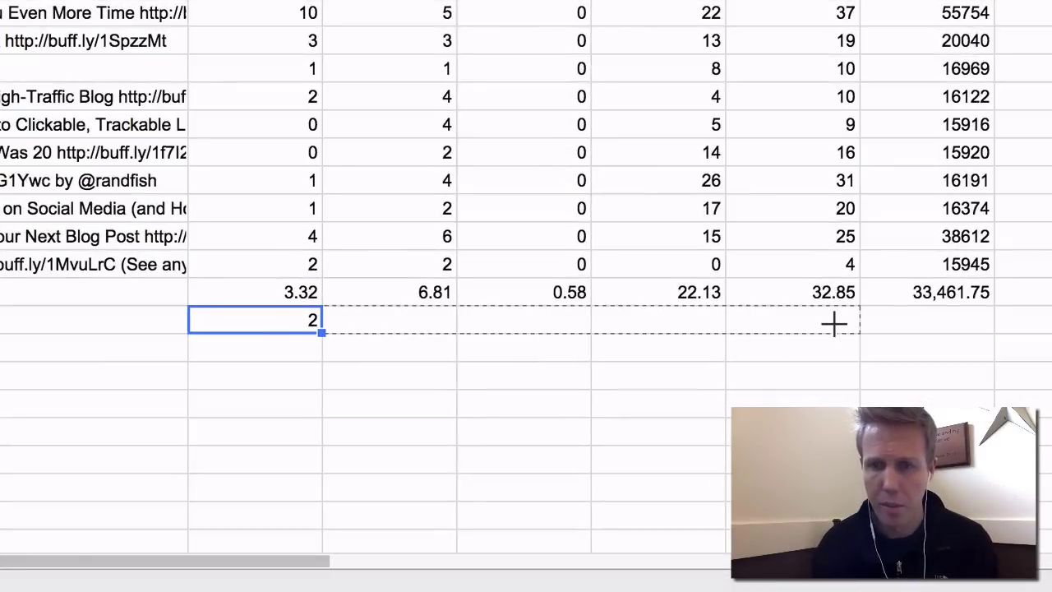
pyautogui.moveTo(834, 324); pyautogui.dragTo(937, 323)
pyautogui.click(715, 377)
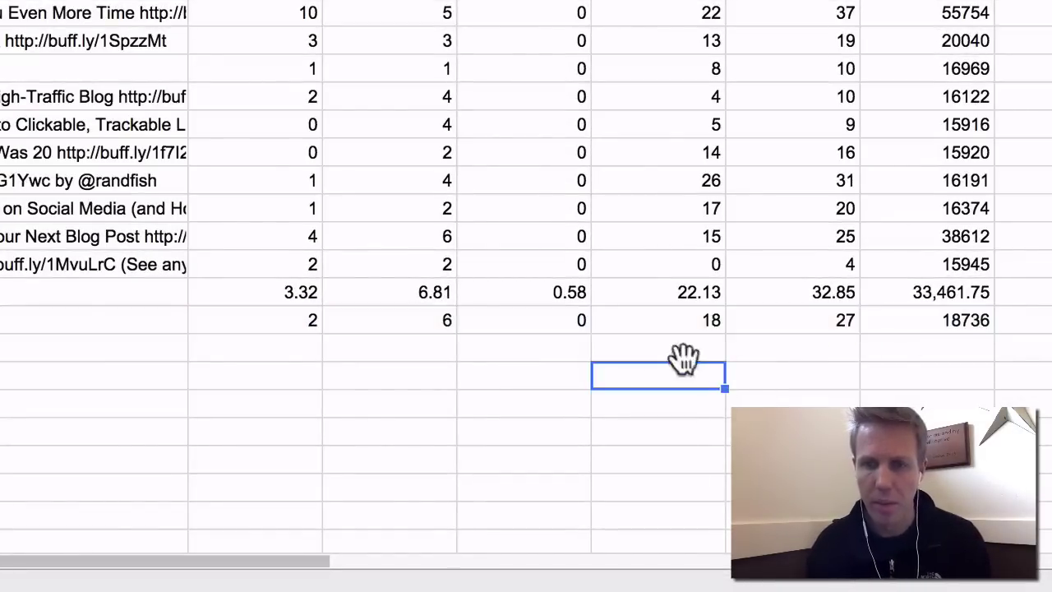
pyautogui.scroll(5, 670, 337)
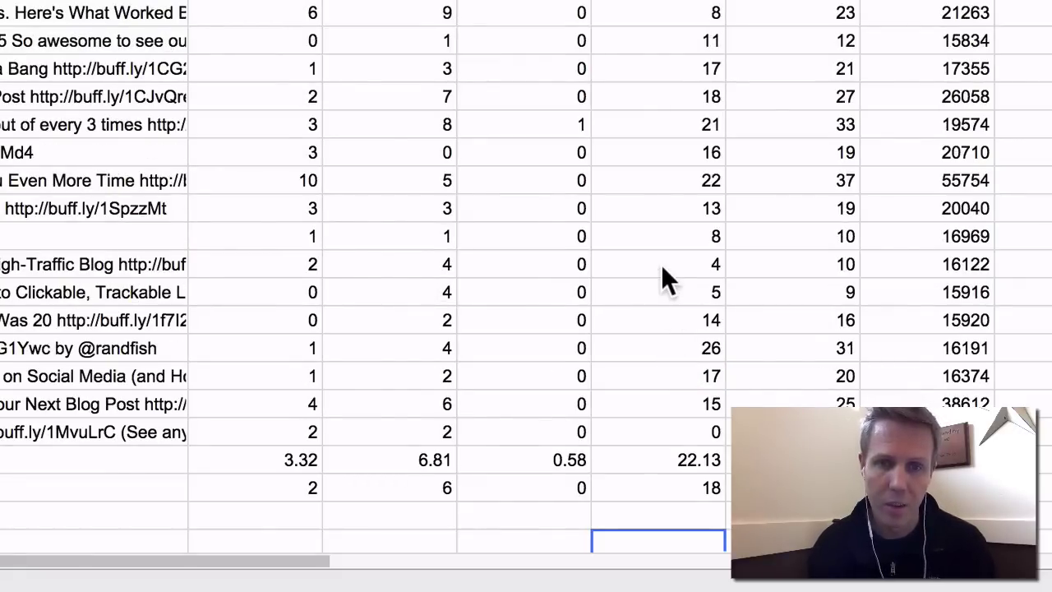
pyautogui.scroll(5, 662, 271)
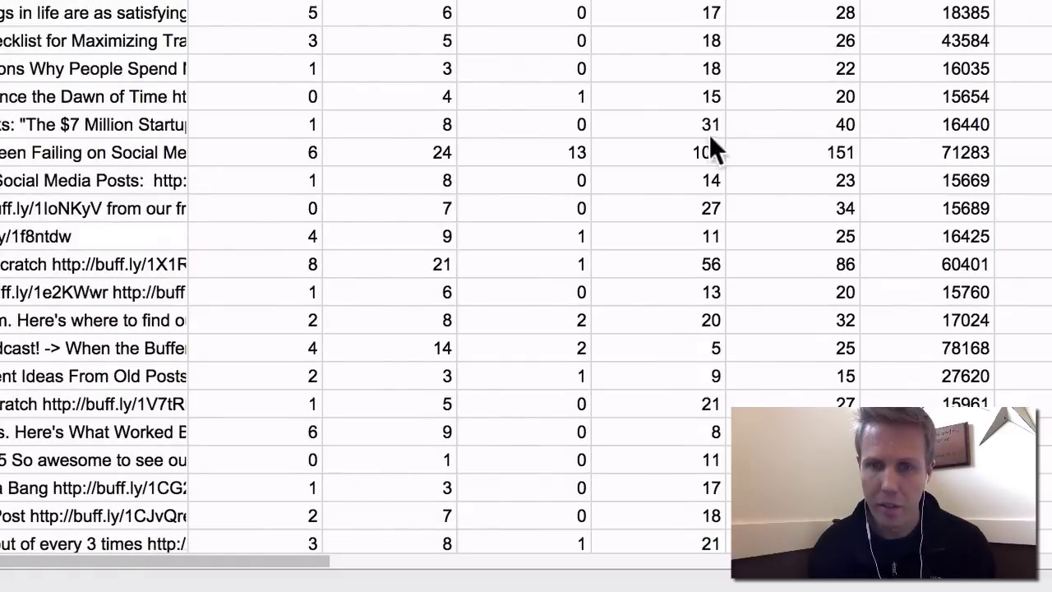
pyautogui.click(709, 156)
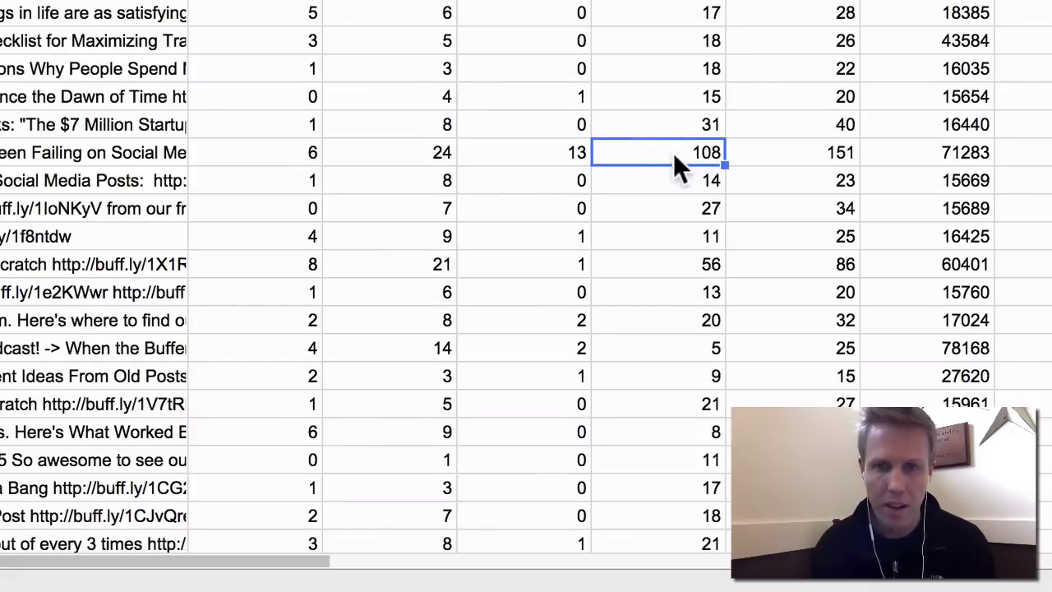
pyautogui.scroll(-3, 671, 275)
pyautogui.scroll(-5, 671, 273)
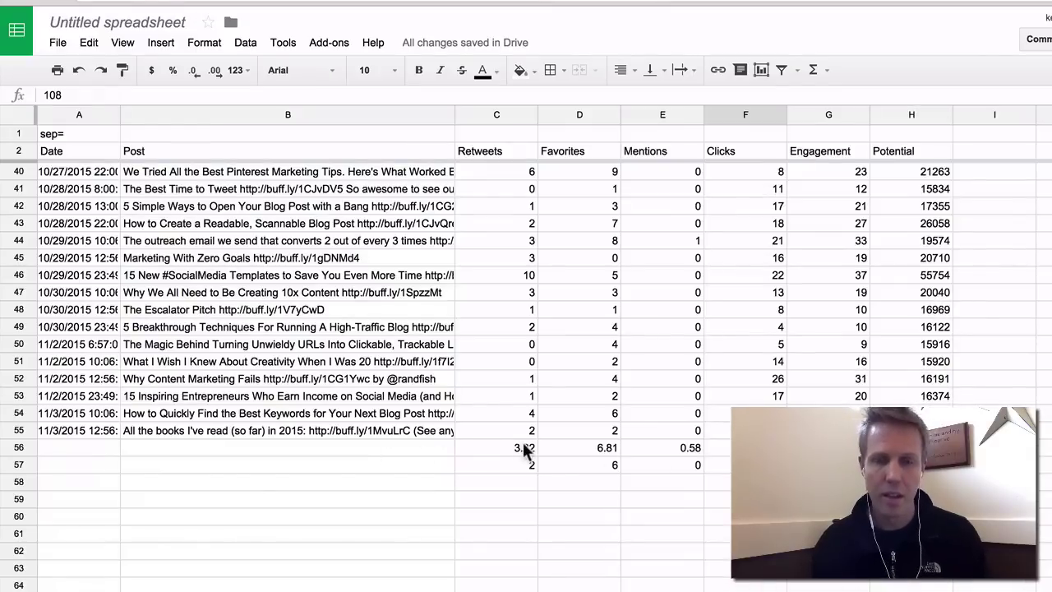
pyautogui.scroll(10, 588, 380)
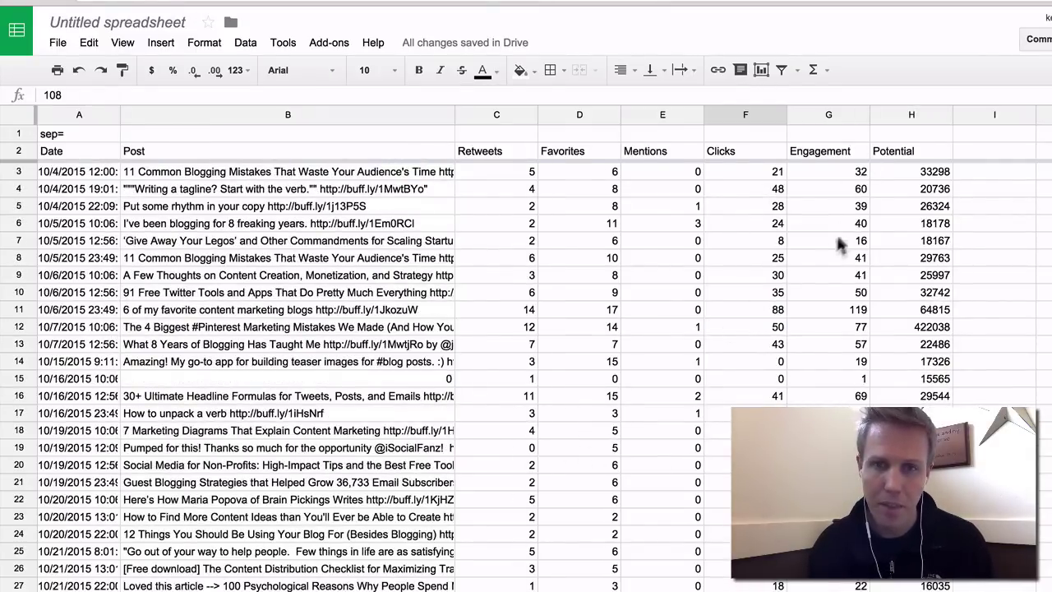
pyautogui.scroll(-12, 789, 328)
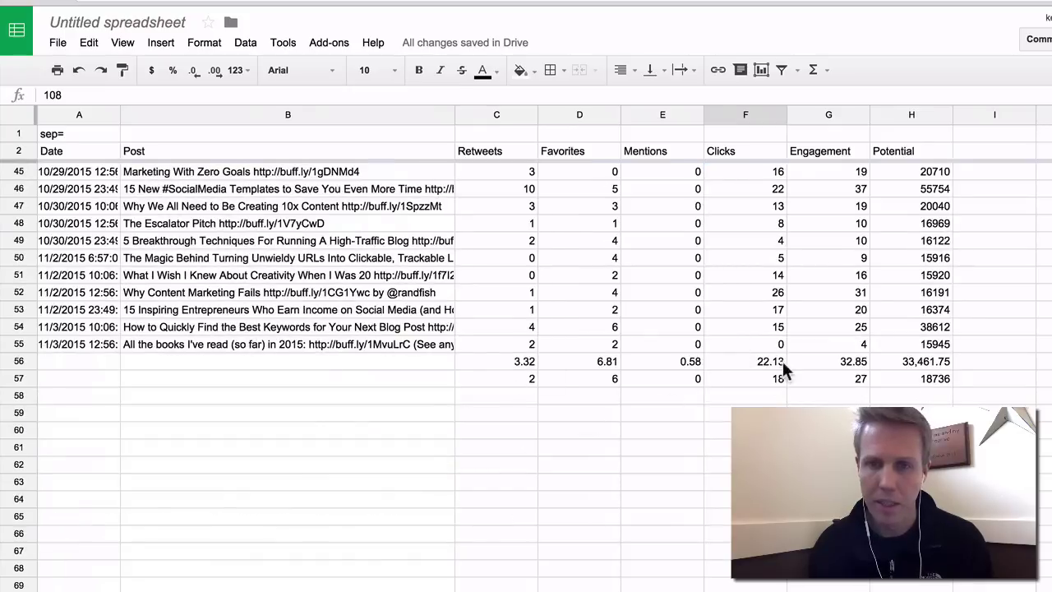
pyautogui.scroll(10, 777, 374)
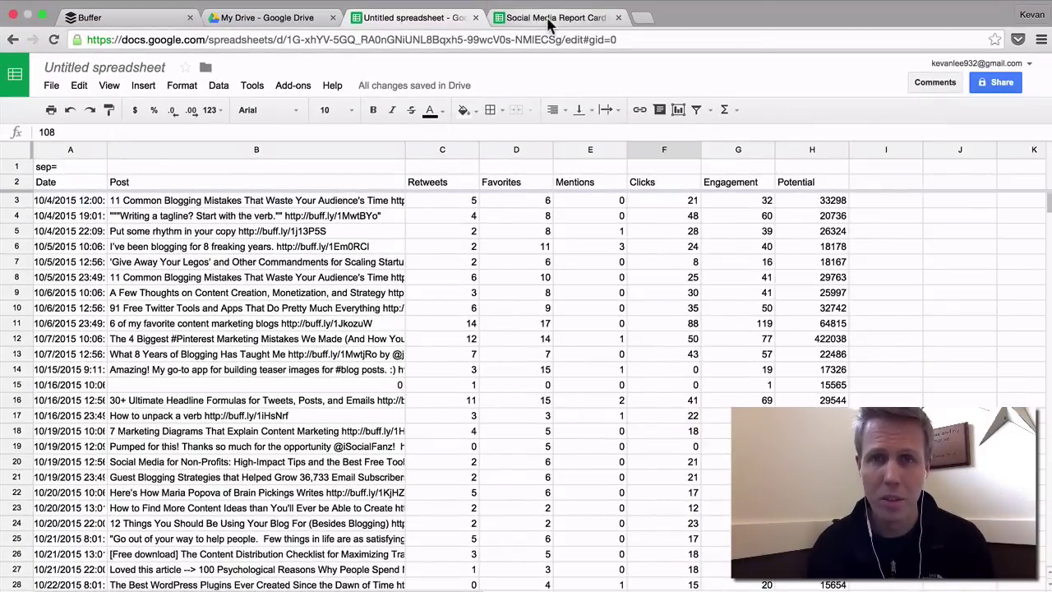
# Step: Switch to the Social Media Report Card spreadsheet and view its Report Card sheet (23 posts, 111 retweets)
pyautogui.click(549, 17)
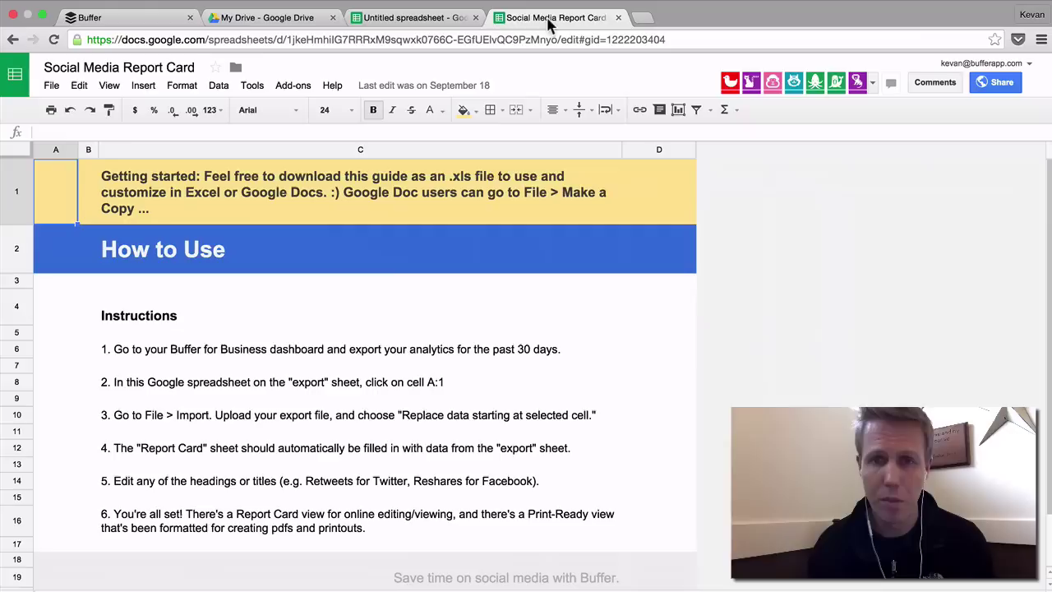
pyautogui.moveTo(237, 587)
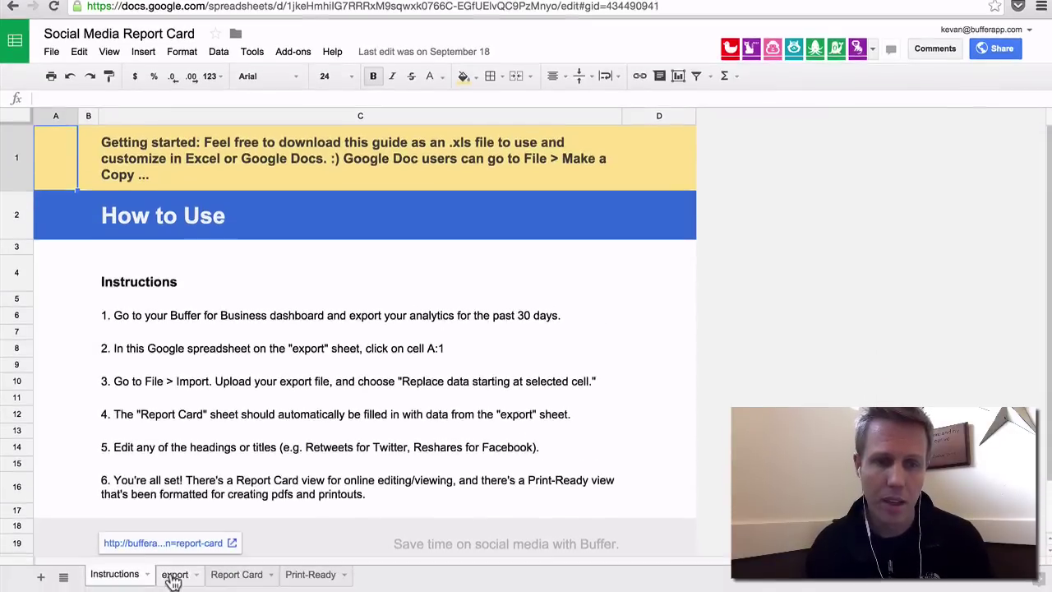
pyautogui.click(174, 575)
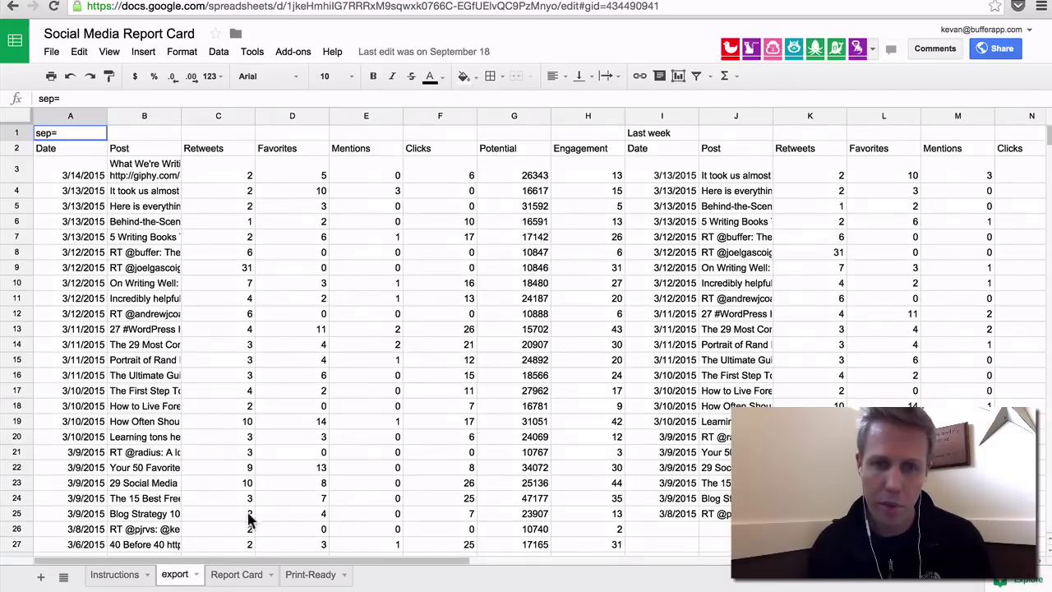
pyautogui.click(237, 574)
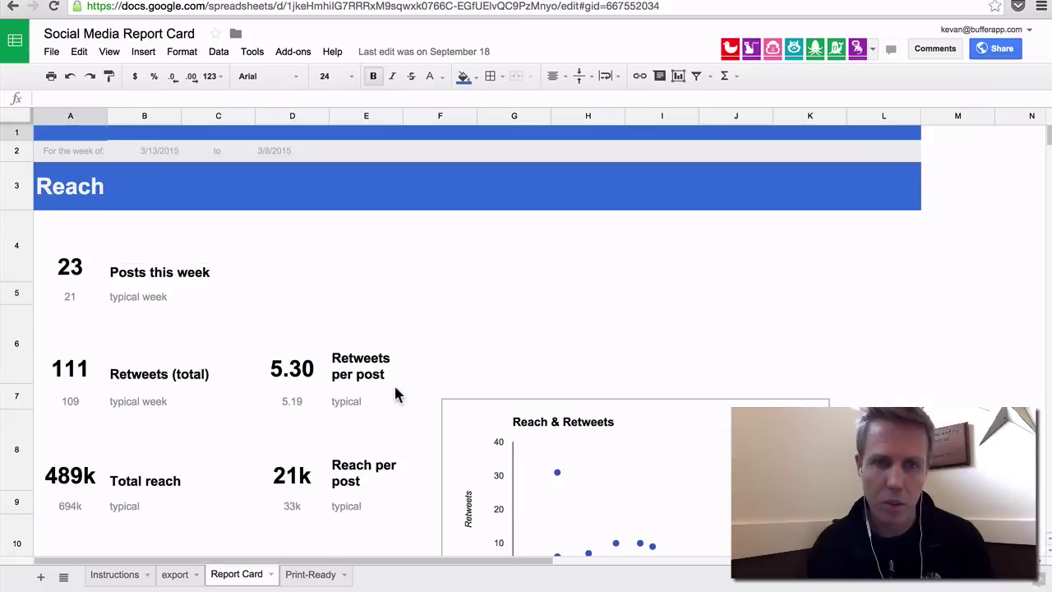
pyautogui.scroll(-4, 386, 331)
pyautogui.scroll(-2, 385, 331)
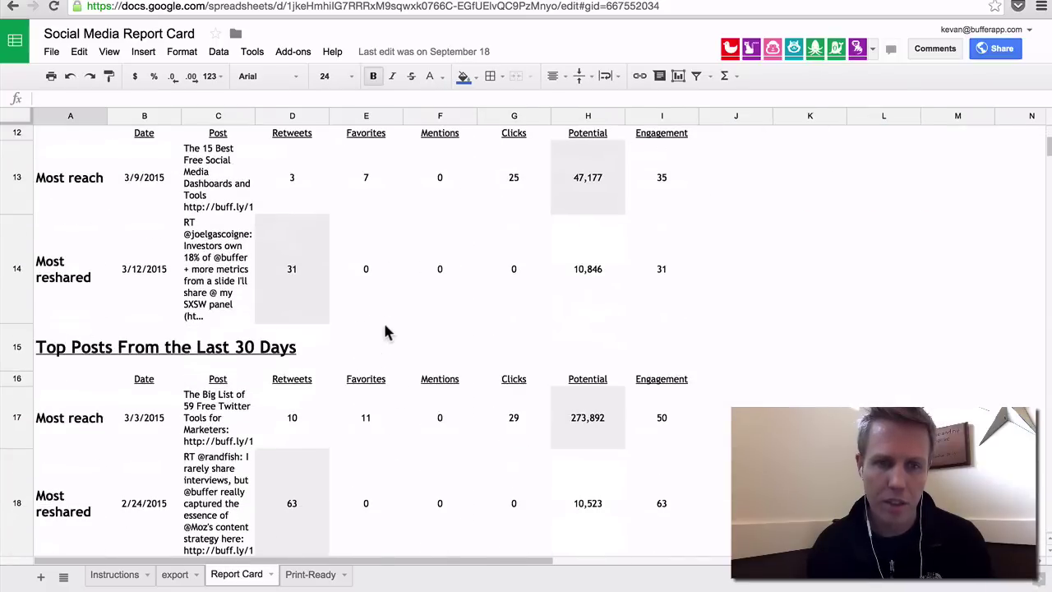
pyautogui.scroll(-3, 386, 331)
pyautogui.scroll(10, 385, 331)
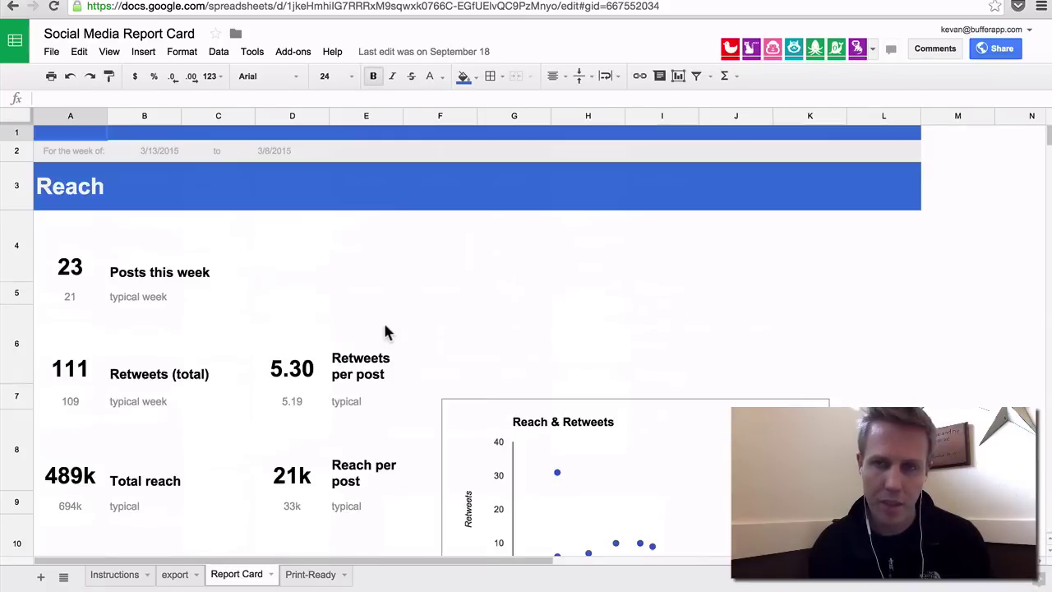